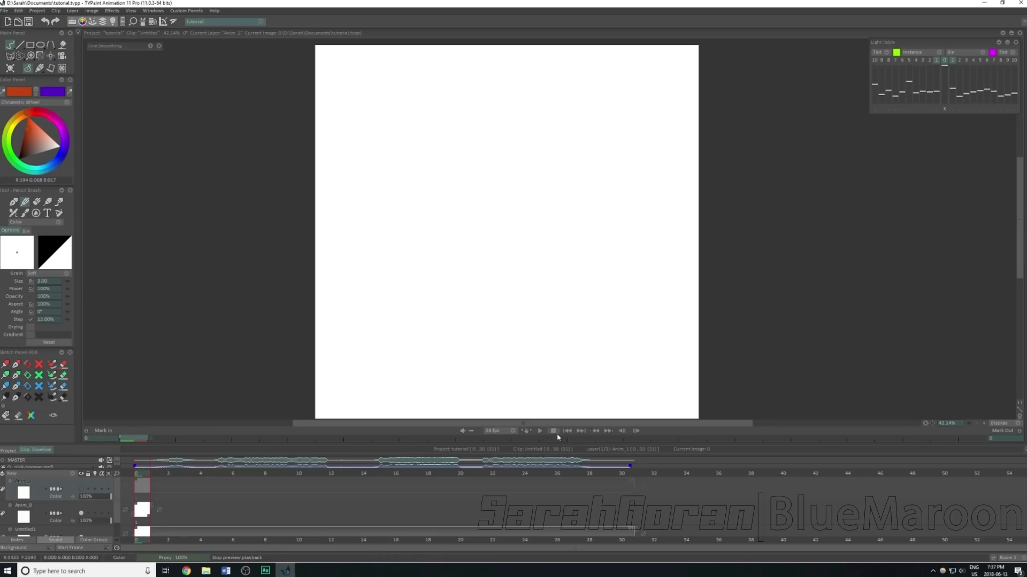
# Step: Play back the clip with its audio track and return to frame 0
pyautogui.click(542, 432)
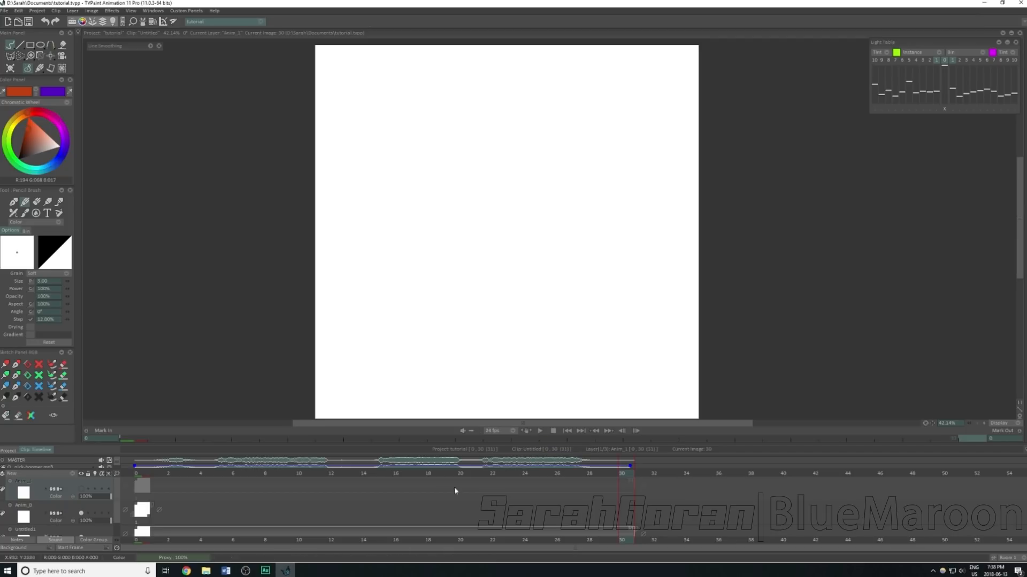
pyautogui.click(141, 473)
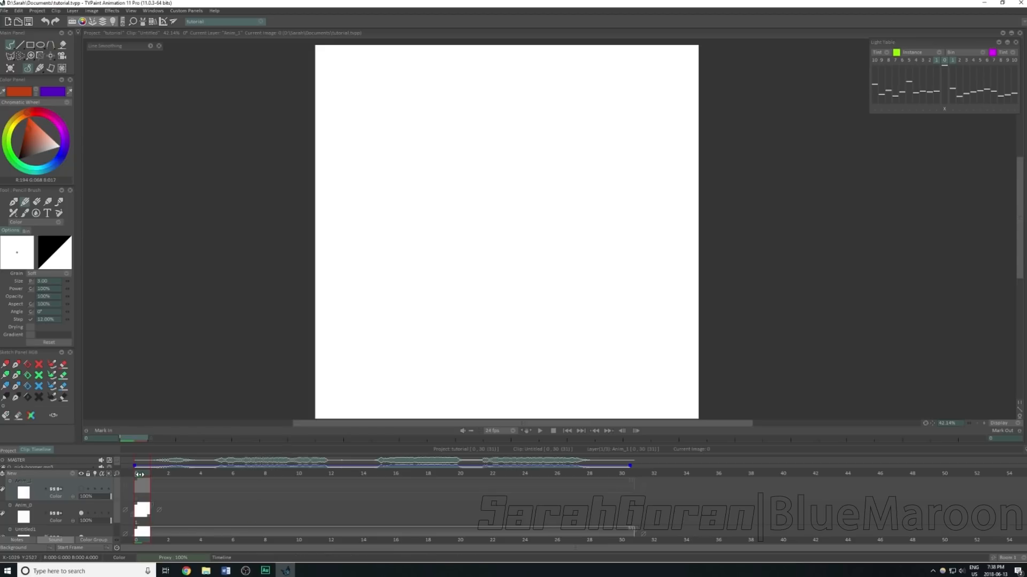
# Step: Show the Anim_1 layer with the mouth-shape chart and shrink the timeline area slightly to give the canvas more room
pyautogui.click(82, 490)
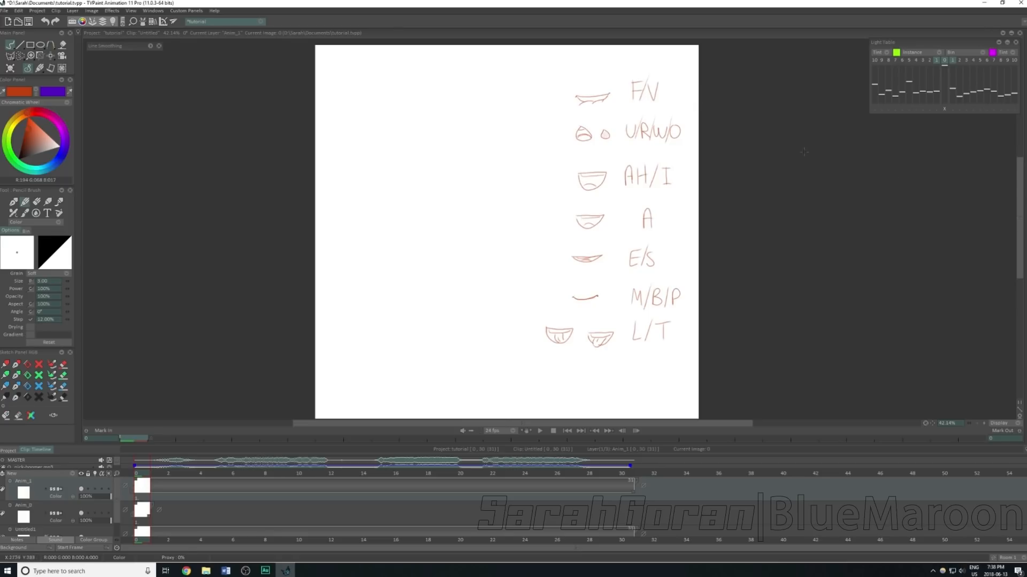
pyautogui.scroll(9, 649, 104)
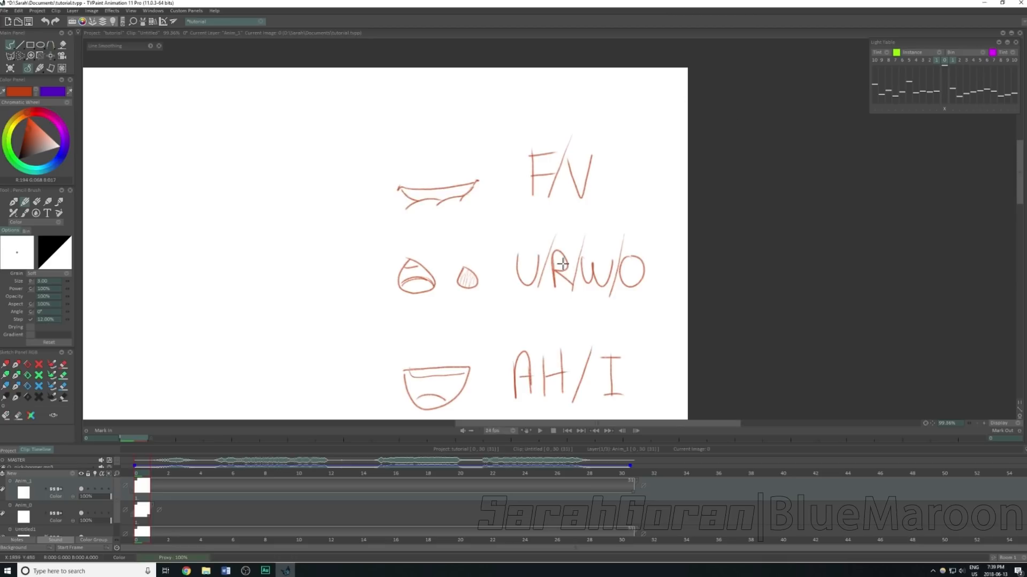
pyautogui.moveTo(542, 254); pyautogui.dragTo(511, 190)
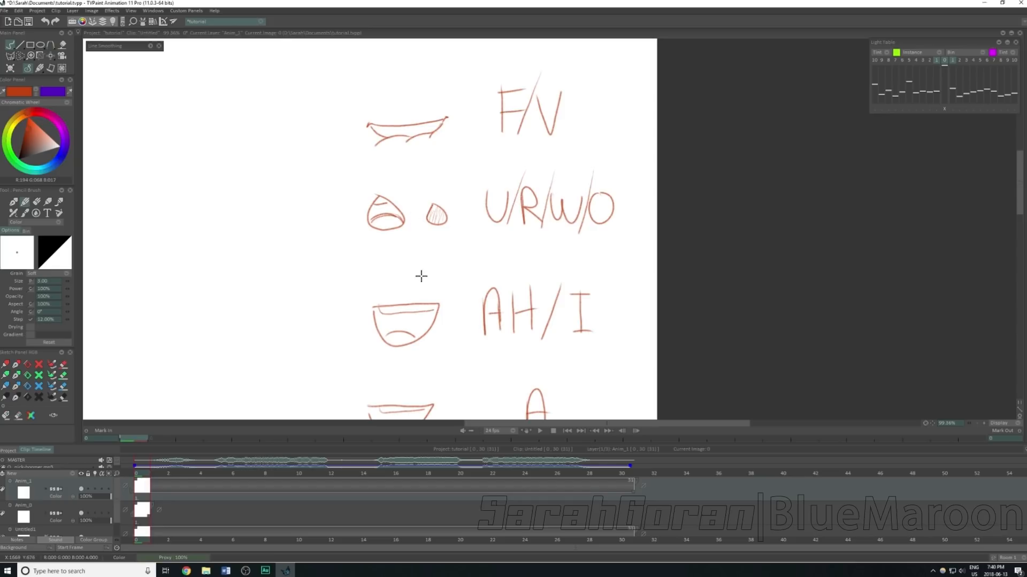
pyautogui.scroll(-3, 443, 214)
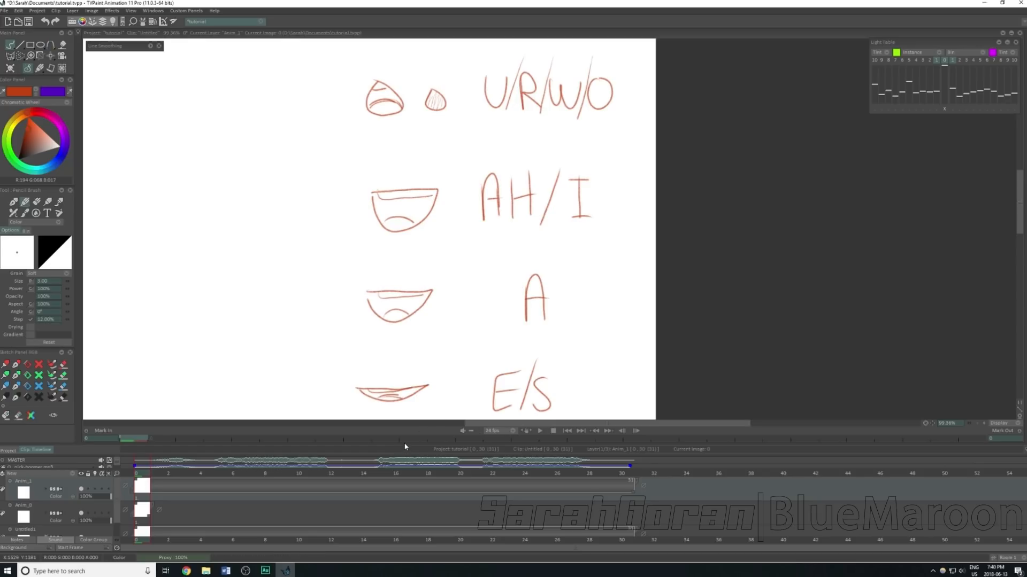
pyautogui.moveTo(403, 444); pyautogui.dragTo(405, 405)
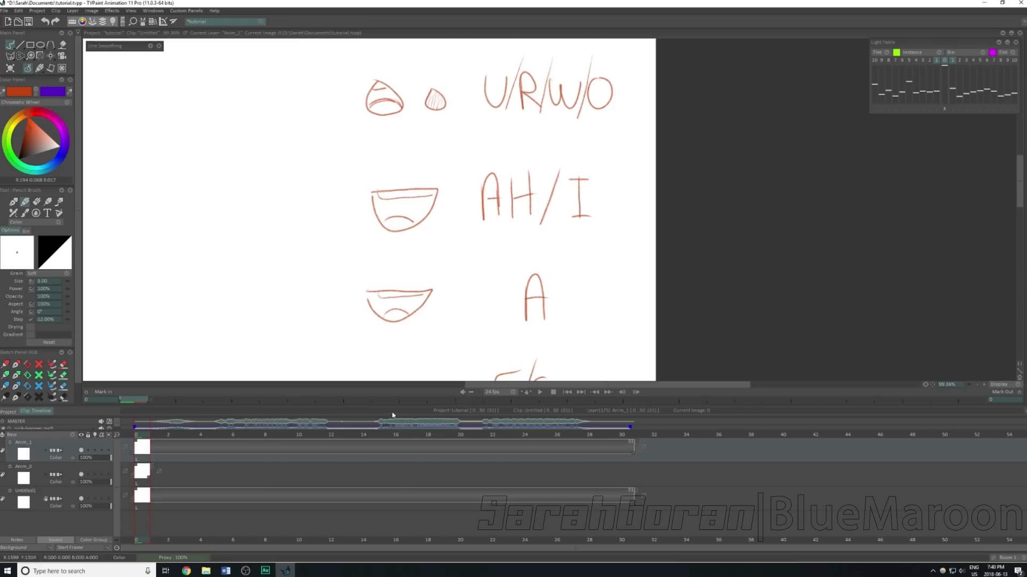
pyautogui.moveTo(395, 419); pyautogui.dragTo(394, 470)
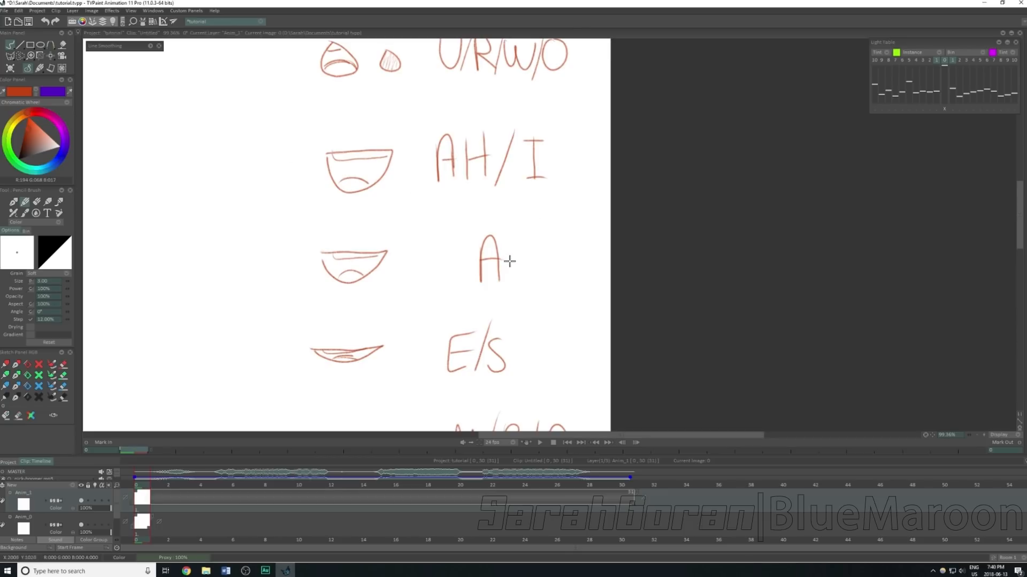
# Step: Sketch a second thin mouth beside the E/S shape and add a small /TH label next to the second L/T mouth
pyautogui.scroll(-3, 509, 260)
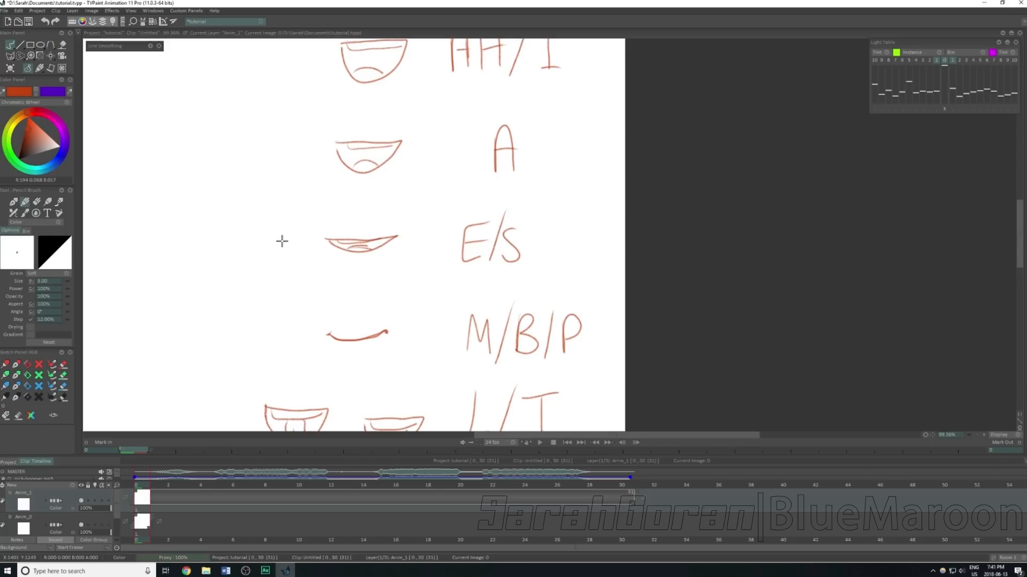
pyautogui.moveTo(256, 235)
pyautogui.mouseDown()
pyautogui.moveTo(316, 239)
pyautogui.moveTo(289, 251)
pyautogui.moveTo(257, 235)
pyautogui.mouseUp()
pyautogui.moveTo(435, 245); pyautogui.dragTo(467, 251)
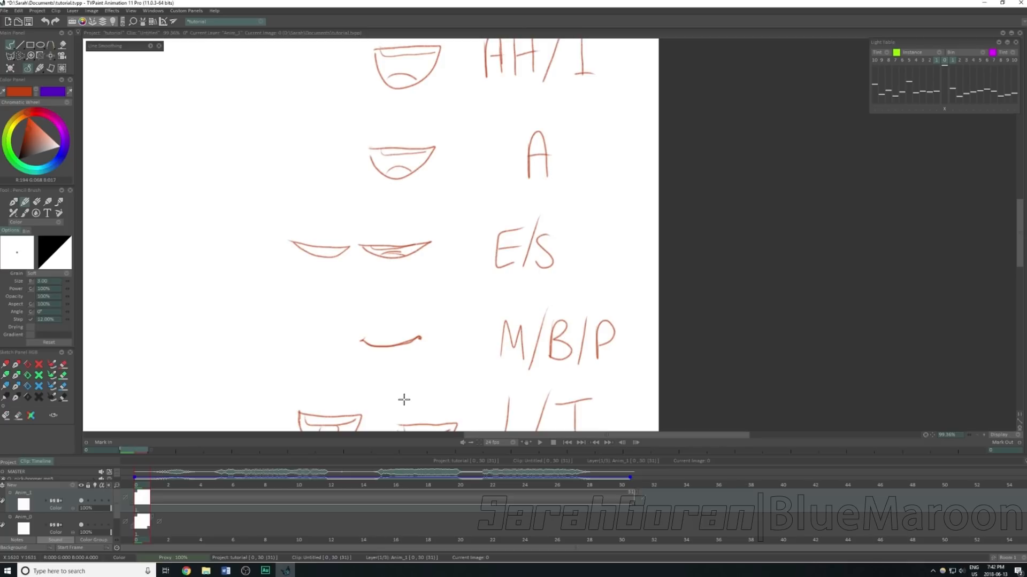
pyautogui.scroll(-1, 488, 342)
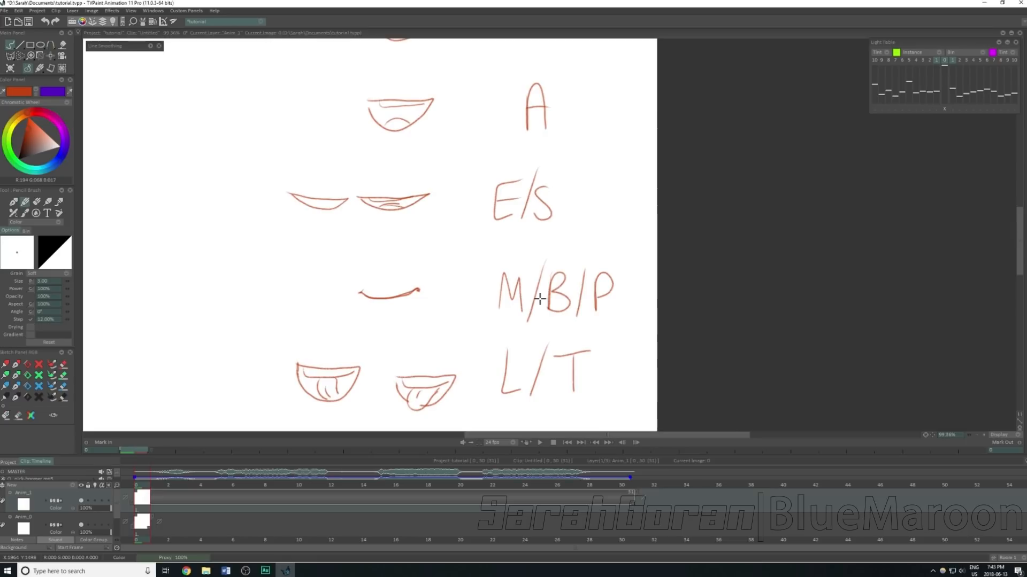
pyautogui.moveTo(496, 394); pyautogui.dragTo(548, 296)
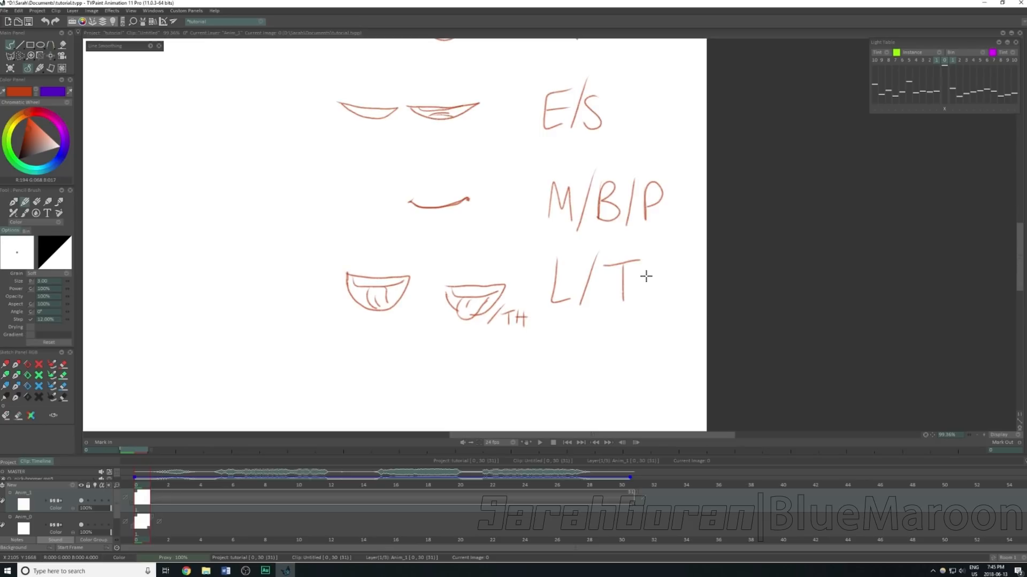
# Step: Sketch a round head with two oval eyes and an open smiling mouth with teeth and tongue in the blank area beside the chart
pyautogui.scroll(-5, 623, 107)
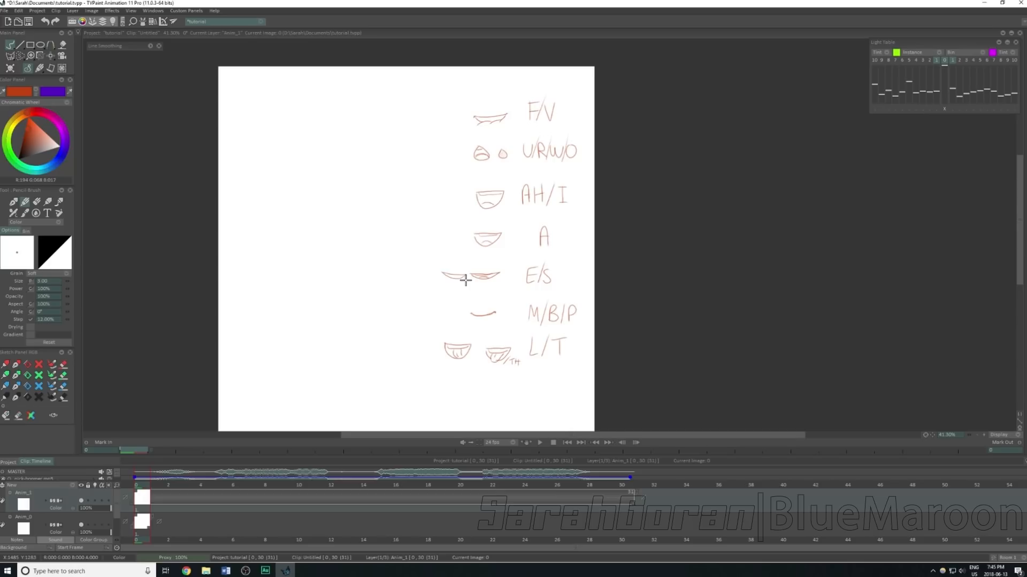
pyautogui.moveTo(363, 111)
pyautogui.mouseDown()
pyautogui.moveTo(314, 169)
pyautogui.moveTo(335, 109)
pyautogui.mouseUp()
pyautogui.scroll(5, 410, 121)
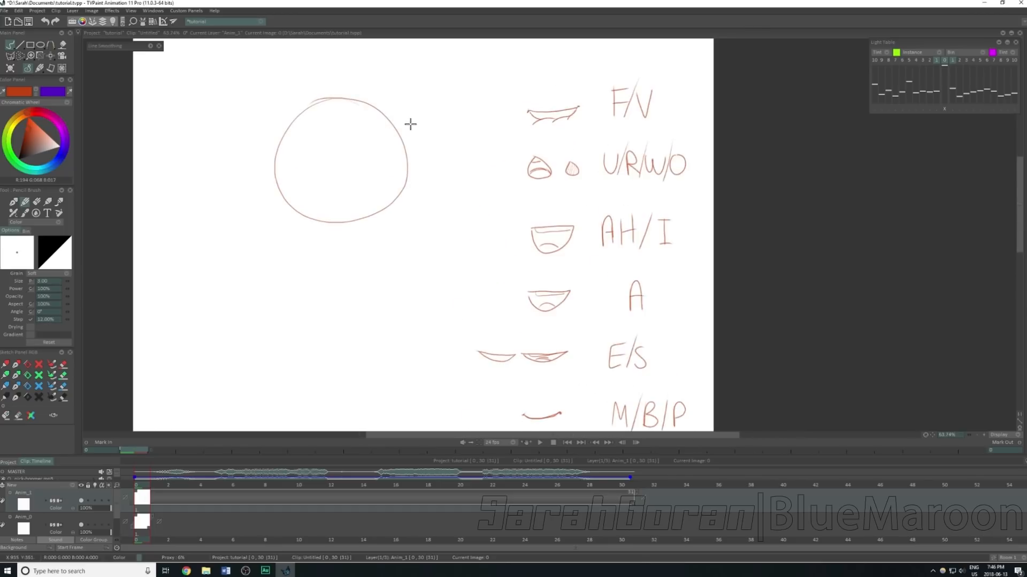
pyautogui.scroll(4, 525, 215)
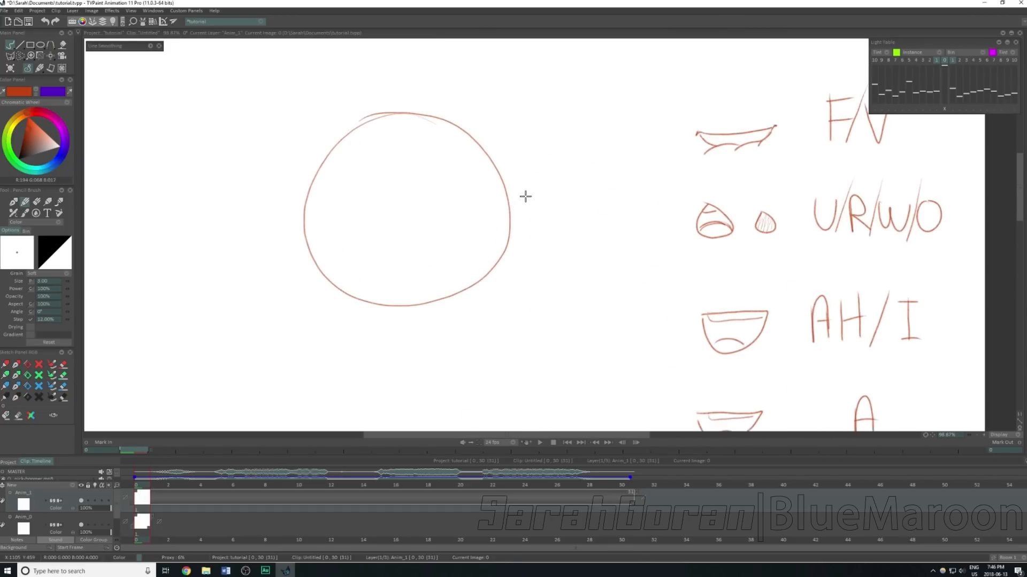
pyautogui.scroll(-1, 541, 238)
pyautogui.scroll(4, 471, 240)
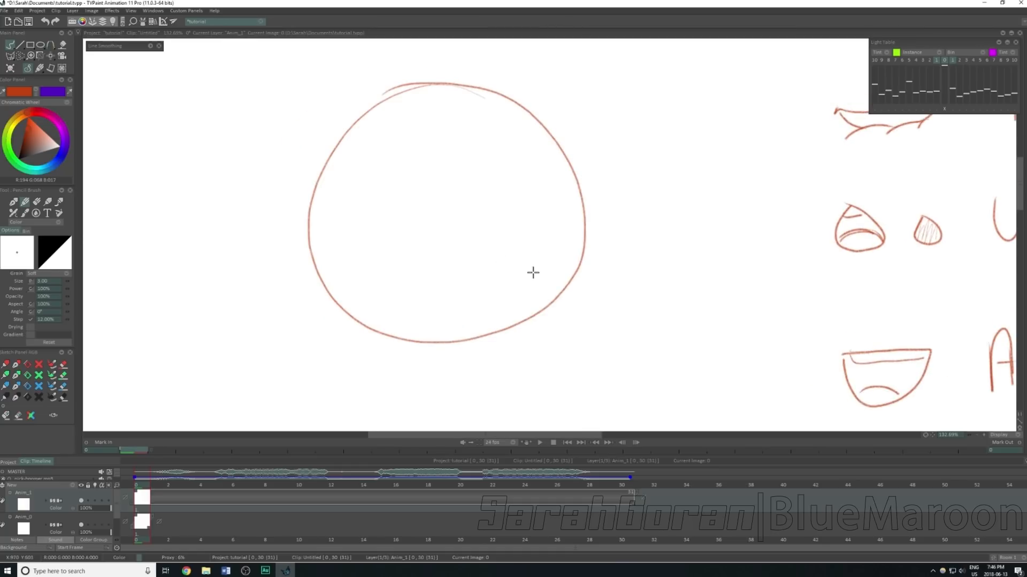
pyautogui.moveTo(378, 156); pyautogui.dragTo(380, 154)
pyautogui.moveTo(491, 151)
pyautogui.mouseDown()
pyautogui.moveTo(474, 180)
pyautogui.moveTo(489, 152)
pyautogui.mouseUp()
pyautogui.moveTo(376, 257)
pyautogui.mouseDown()
pyautogui.moveTo(495, 255)
pyautogui.moveTo(464, 293)
pyautogui.moveTo(407, 292)
pyautogui.moveTo(379, 249)
pyautogui.moveTo(421, 277)
pyautogui.moveTo(475, 274)
pyautogui.moveTo(492, 258)
pyautogui.moveTo(414, 291)
pyautogui.mouseUp()
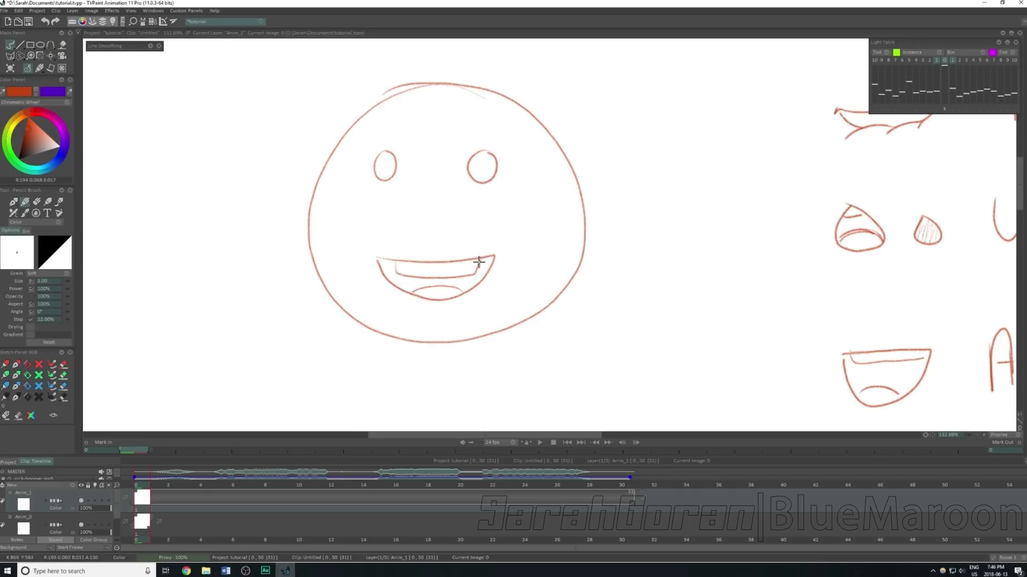
pyautogui.moveTo(476, 272)
pyautogui.mouseDown()
pyautogui.moveTo(426, 277)
pyautogui.moveTo(393, 260)
pyautogui.mouseUp()
# Step: Try a deeper lower lip curve and reworked upper lip line on the face's mouth, and remove these trial strokes
pyautogui.moveTo(469, 287); pyautogui.dragTo(408, 290)
pyautogui.hotkey('ctrl', 'z')
pyautogui.moveTo(493, 259)
pyautogui.mouseDown()
pyautogui.moveTo(477, 294)
pyautogui.moveTo(420, 313)
pyautogui.moveTo(380, 262)
pyautogui.mouseUp()
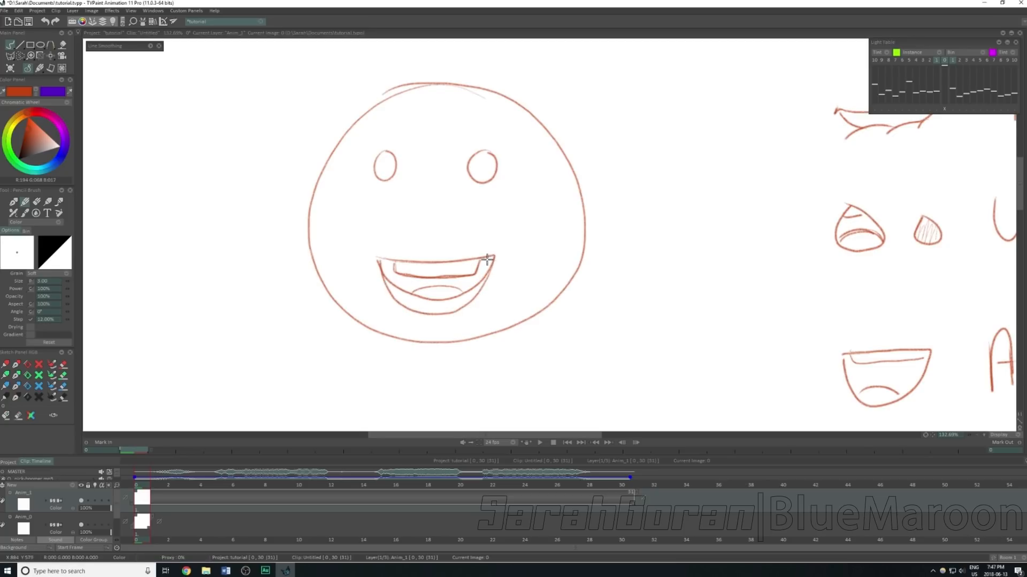
pyautogui.moveTo(459, 262)
pyautogui.mouseDown()
pyautogui.moveTo(452, 285)
pyautogui.moveTo(425, 270)
pyautogui.moveTo(440, 263)
pyautogui.moveTo(442, 298)
pyautogui.moveTo(423, 276)
pyautogui.moveTo(471, 259)
pyautogui.moveTo(382, 261)
pyautogui.mouseUp()
pyautogui.moveTo(503, 255); pyautogui.dragTo(377, 256)
pyautogui.press('Delete')
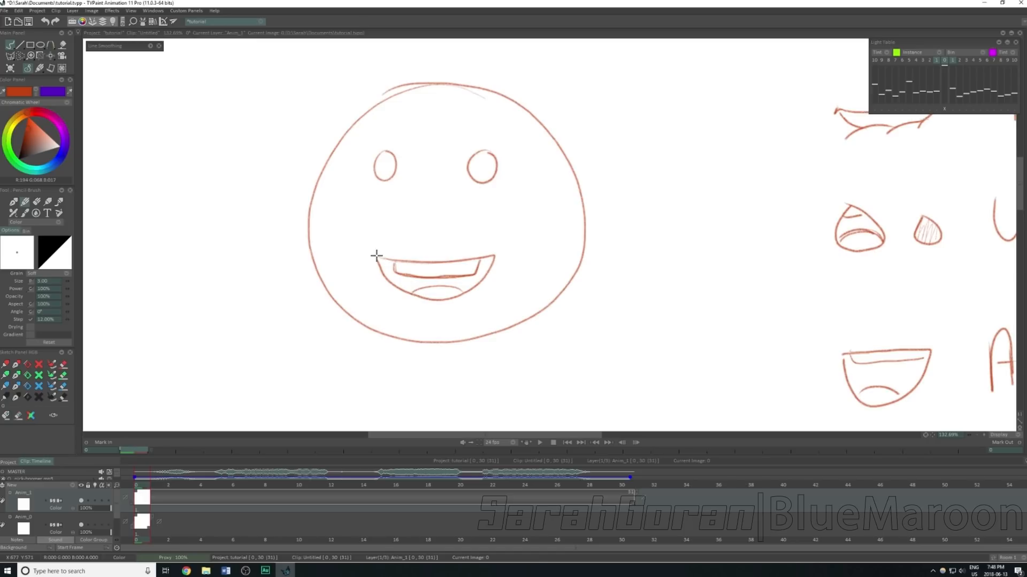
# Step: Save the project with the face and mouth chart
pyautogui.scroll(-2, 577, 302)
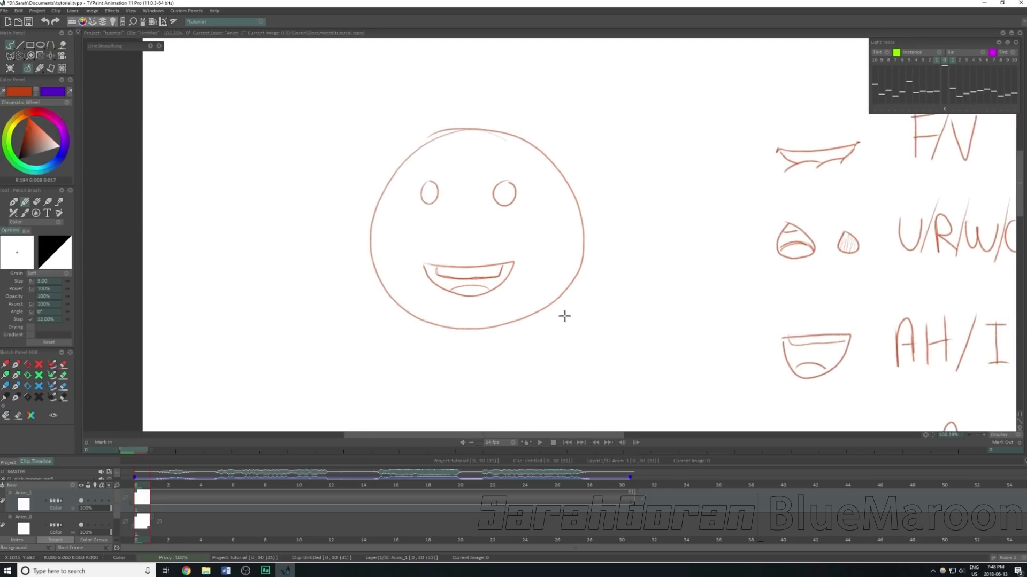
pyautogui.scroll(-2, 639, 291)
pyautogui.scroll(2, 636, 270)
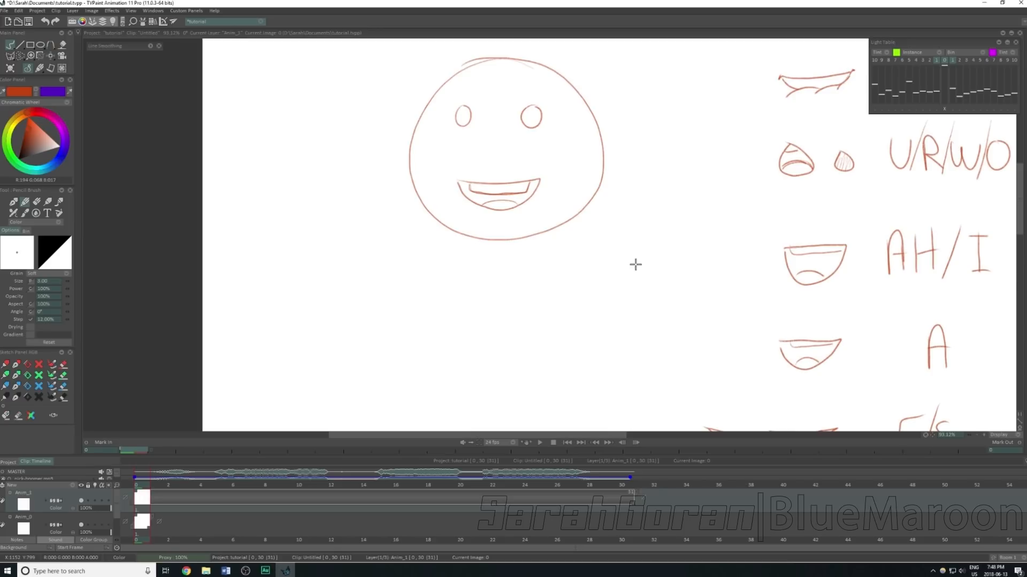
pyautogui.hotkey('ctrl', 's')
pyautogui.moveTo(622, 281); pyautogui.dragTo(642, 243)
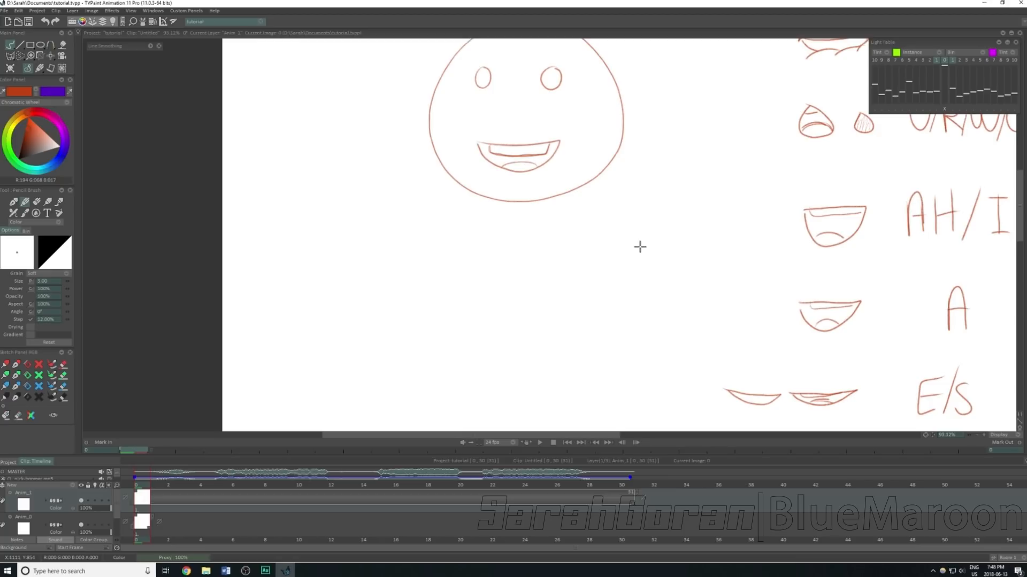
# Step: Sketch a row of three progressively wider-open mouths below the face and undo them
pyautogui.moveTo(360, 266)
pyautogui.mouseDown()
pyautogui.moveTo(416, 261)
pyautogui.moveTo(385, 275)
pyautogui.moveTo(358, 261)
pyautogui.mouseUp()
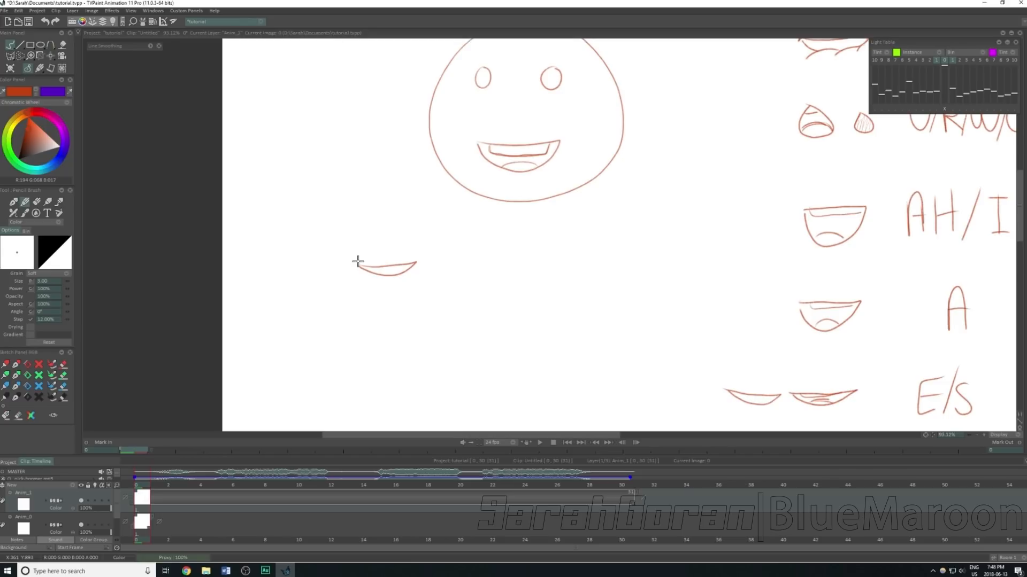
pyautogui.moveTo(437, 262)
pyautogui.mouseDown()
pyautogui.moveTo(470, 259)
pyautogui.moveTo(469, 273)
pyautogui.moveTo(433, 275)
pyautogui.moveTo(477, 256)
pyautogui.moveTo(466, 272)
pyautogui.moveTo(428, 263)
pyautogui.mouseUp()
pyautogui.hotkey('ctrl', 'z')
pyautogui.moveTo(492, 255)
pyautogui.mouseDown()
pyautogui.moveTo(528, 277)
pyautogui.moveTo(495, 268)
pyautogui.moveTo(550, 251)
pyautogui.moveTo(520, 284)
pyautogui.moveTo(496, 254)
pyautogui.moveTo(508, 276)
pyautogui.moveTo(451, 269)
pyautogui.moveTo(381, 274)
pyautogui.mouseUp()
pyautogui.hotkey('ctrl', 'z')
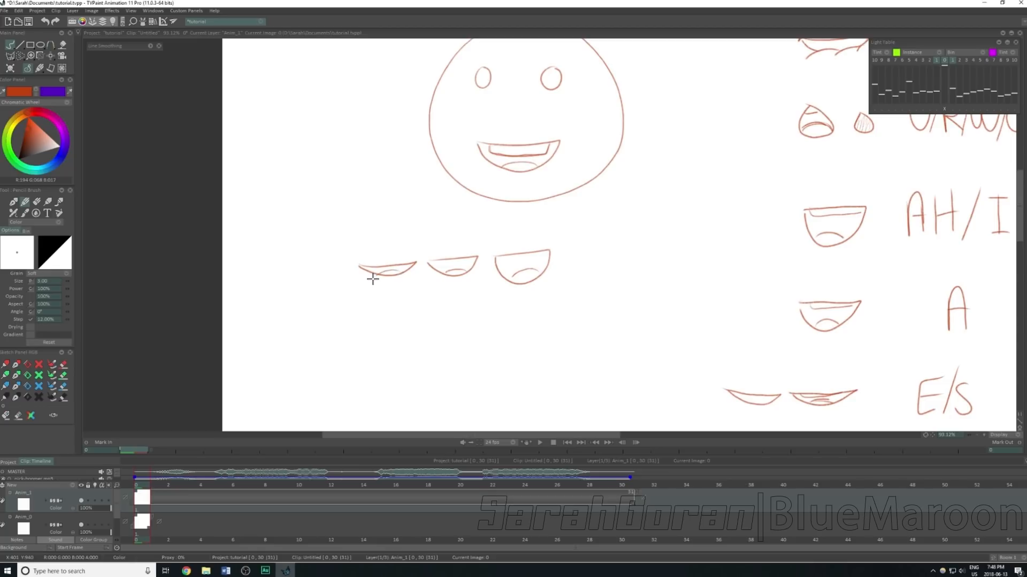
pyautogui.hotkey('ctrl', 'z')
pyautogui.hotkey('ctrl', 'z')
pyautogui.hotkey('ctrl', 'z')
pyautogui.hotkey('ctrl', 'z')
pyautogui.hotkey('ctrl', 'z')
pyautogui.hotkey('ctrl', 'z')
# Step: Sketch a wide-open half-round mouth with a tongue below the face and another mouth beside it
pyautogui.moveTo(392, 274)
pyautogui.mouseDown()
pyautogui.moveTo(456, 268)
pyautogui.moveTo(428, 303)
pyautogui.moveTo(392, 274)
pyautogui.mouseUp()
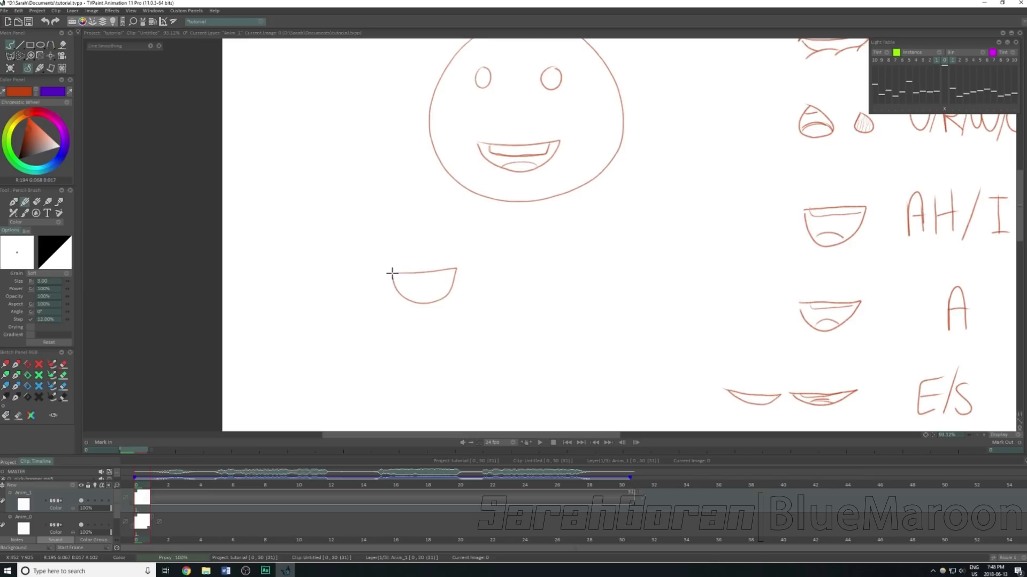
pyautogui.moveTo(412, 297); pyautogui.dragTo(443, 295)
pyautogui.moveTo(493, 269)
pyautogui.mouseDown()
pyautogui.moveTo(546, 261)
pyautogui.moveTo(493, 277)
pyautogui.moveTo(480, 269)
pyautogui.mouseUp()
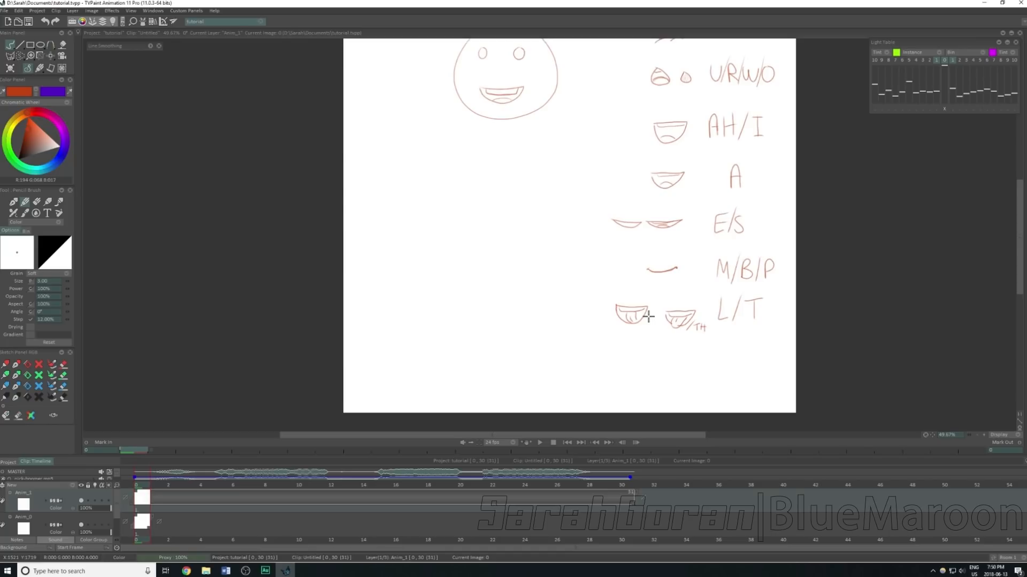
# Step: Handwrite a W on frame 0 of Anim_1 in the blank lower area beside the mouth chart
pyautogui.scroll(3, 590, 317)
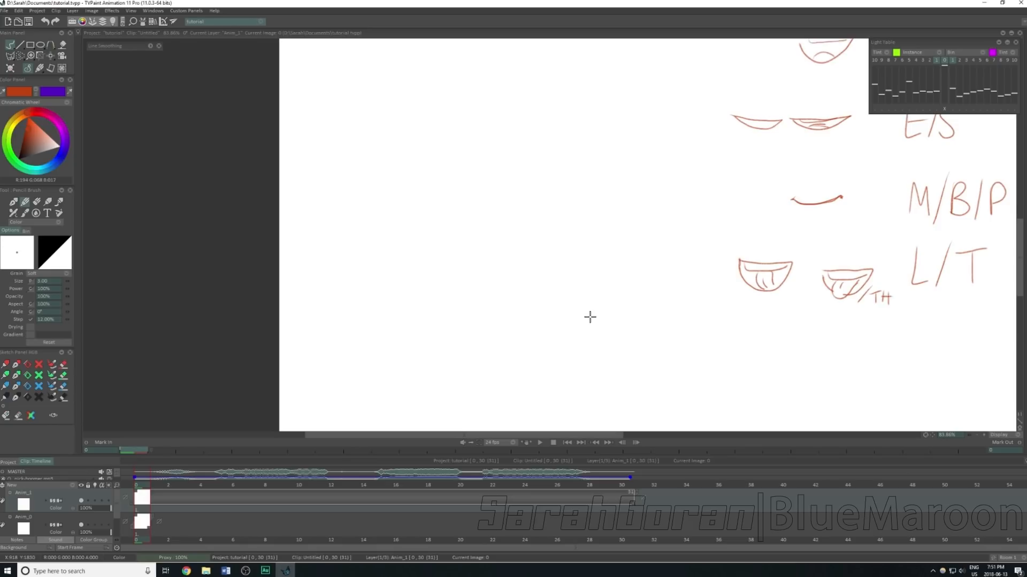
pyautogui.moveTo(850, 76); pyautogui.dragTo(627, 312)
pyautogui.scroll(-5, 662, 313)
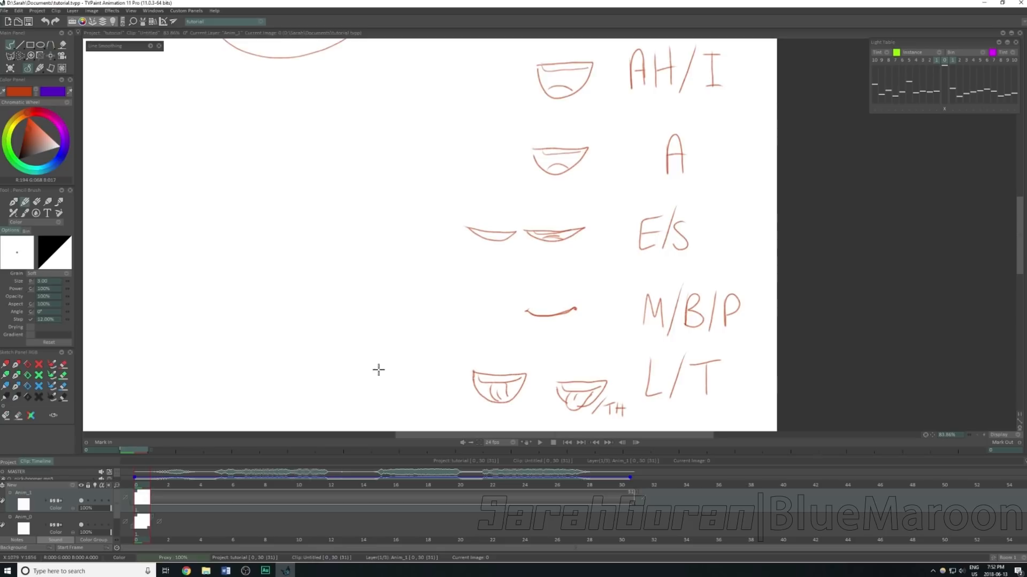
pyautogui.moveTo(503, 342); pyautogui.dragTo(657, 324)
pyautogui.moveTo(577, 363); pyautogui.dragTo(615, 310)
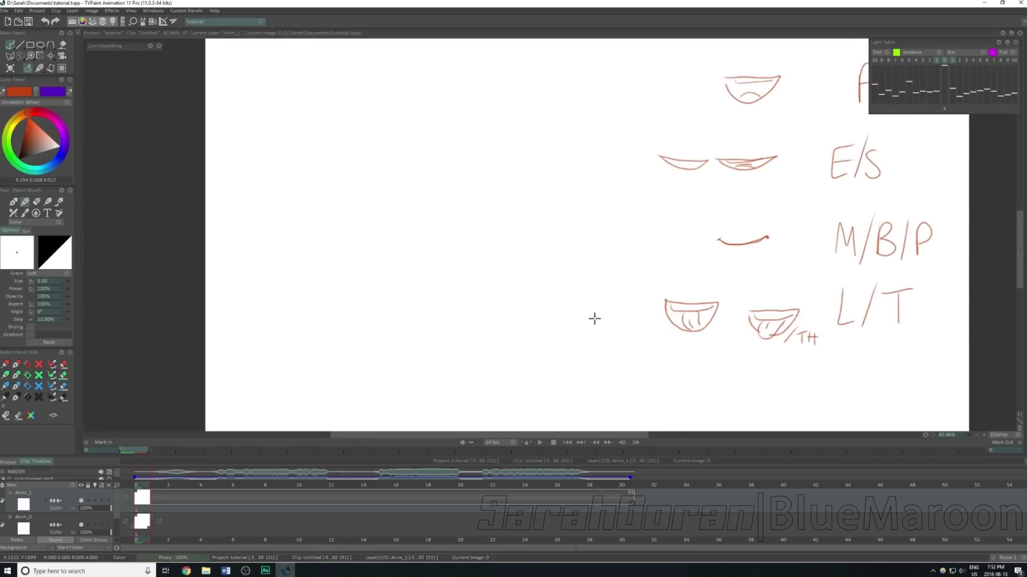
pyautogui.scroll(1, 564, 326)
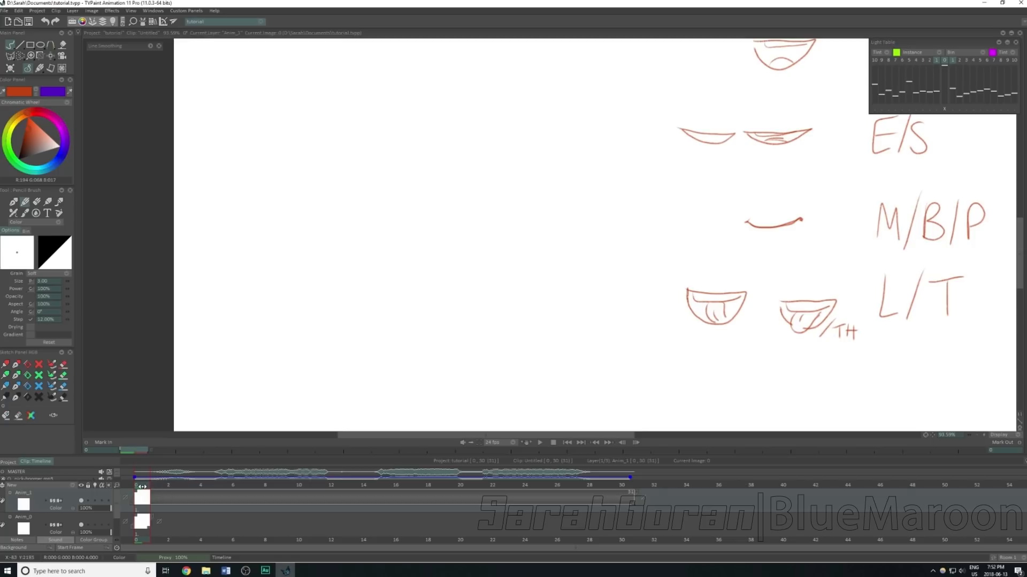
pyautogui.moveTo(142, 486); pyautogui.dragTo(152, 486)
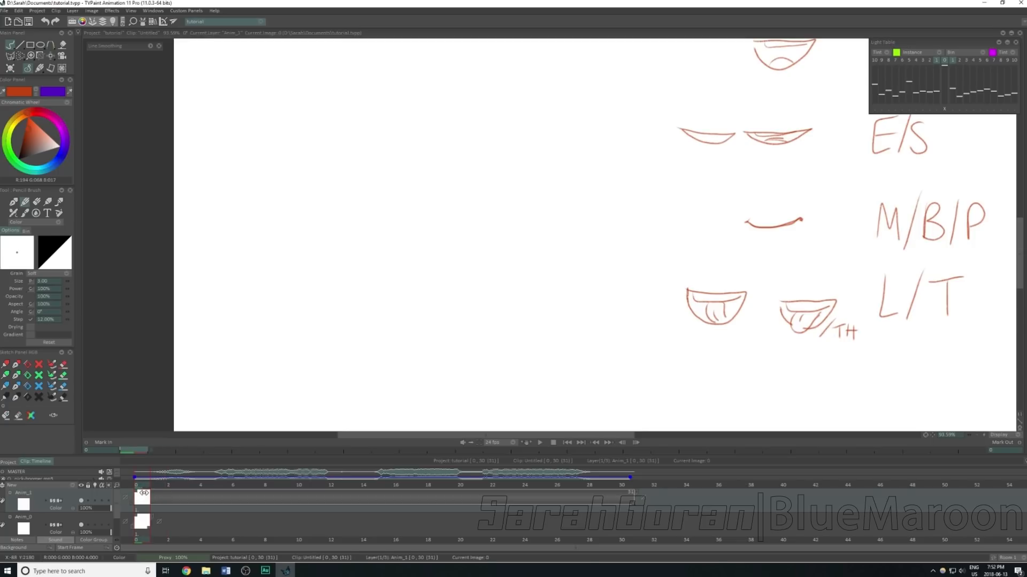
pyautogui.click(145, 496)
pyautogui.moveTo(203, 268)
pyautogui.mouseDown()
pyautogui.moveTo(213, 280)
pyautogui.moveTo(233, 260)
pyautogui.mouseUp()
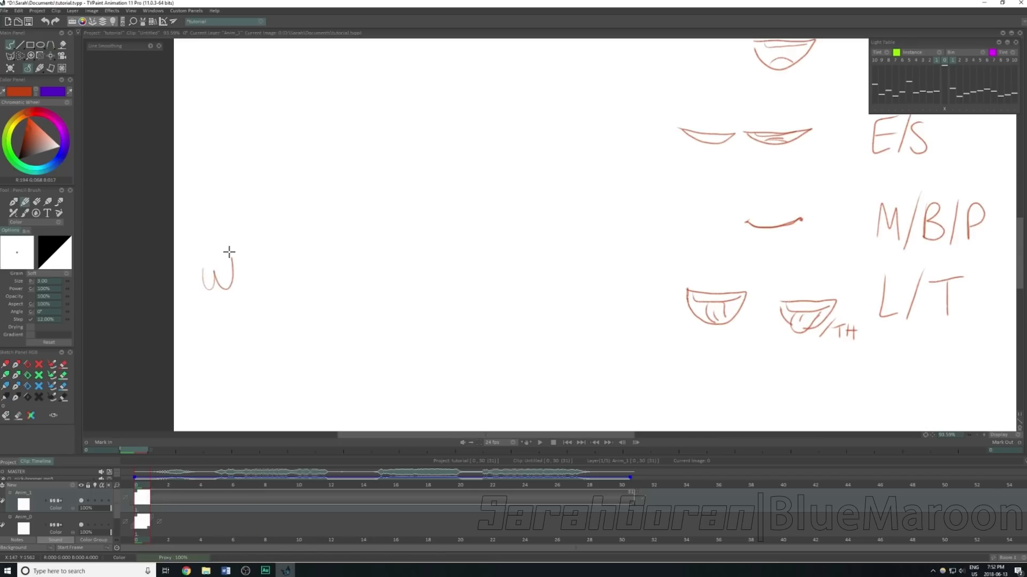
# Step: Check frames 1 and 2 on the timeline, return to frame 0 and undo the handwritten W
pyautogui.click(154, 491)
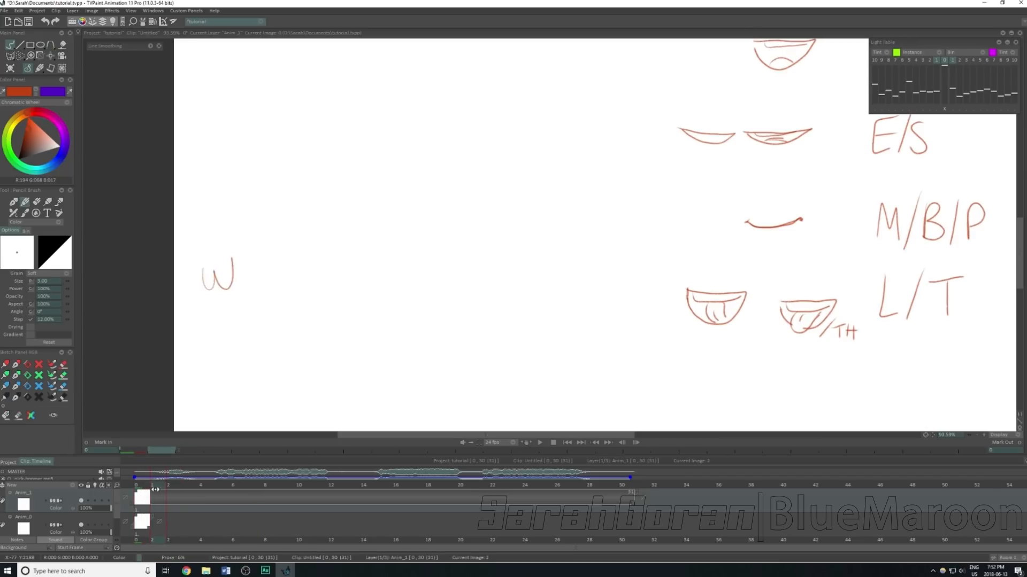
pyautogui.click(168, 489)
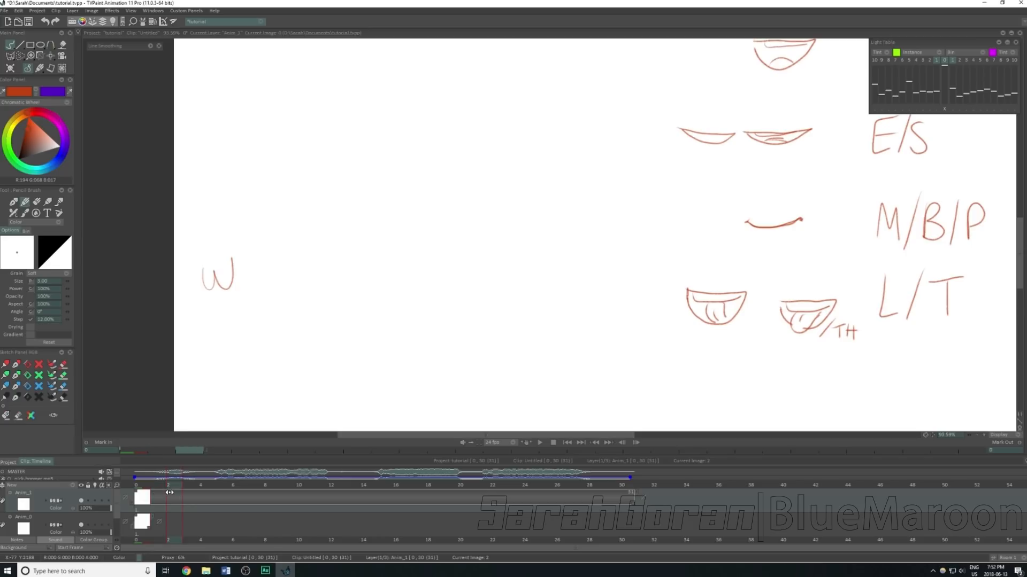
pyautogui.press('Left')
pyautogui.press('Left')
pyautogui.press('Down')
pyautogui.press('Up')
pyautogui.hotkey('ctrl', 'z')
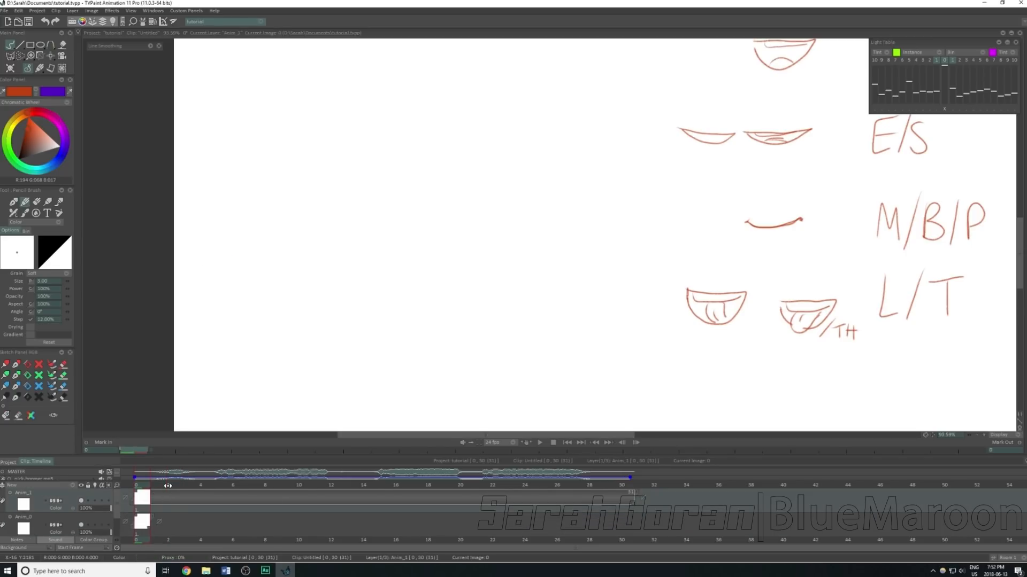
# Step: On layer Anim_0, handwrite W on frame 0 and ee on frame 2, in the blank lower-left area of the canvas
pyautogui.press('Down')
pyautogui.moveTo(192, 302); pyautogui.dragTo(220, 297)
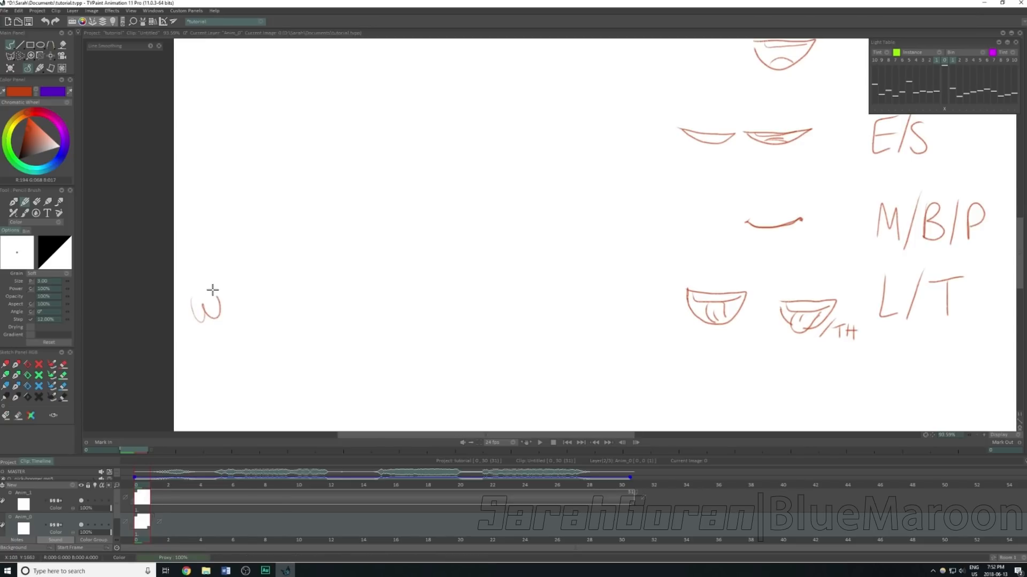
pyautogui.click(152, 485)
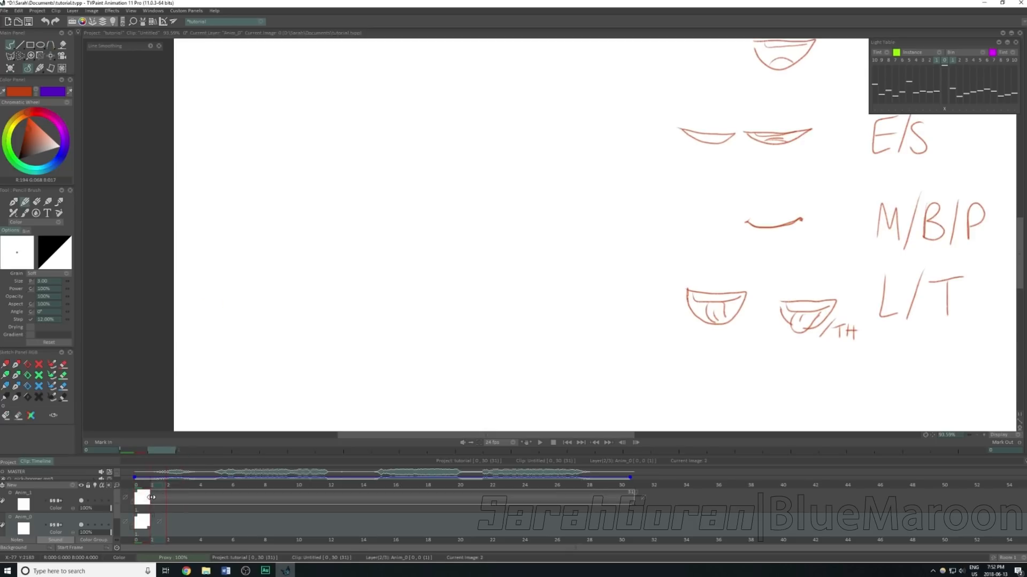
pyautogui.click(168, 495)
pyautogui.moveTo(168, 495); pyautogui.dragTo(168, 484)
pyautogui.hotkey('ctrl', 'z')
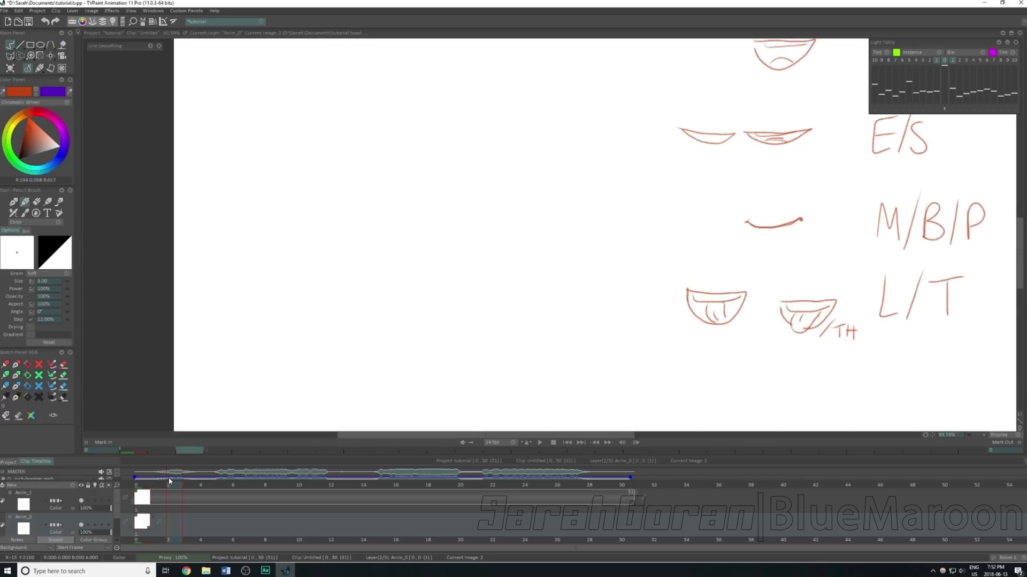
pyautogui.moveTo(207, 355)
pyautogui.mouseDown()
pyautogui.moveTo(246, 335)
pyautogui.moveTo(256, 348)
pyautogui.mouseUp()
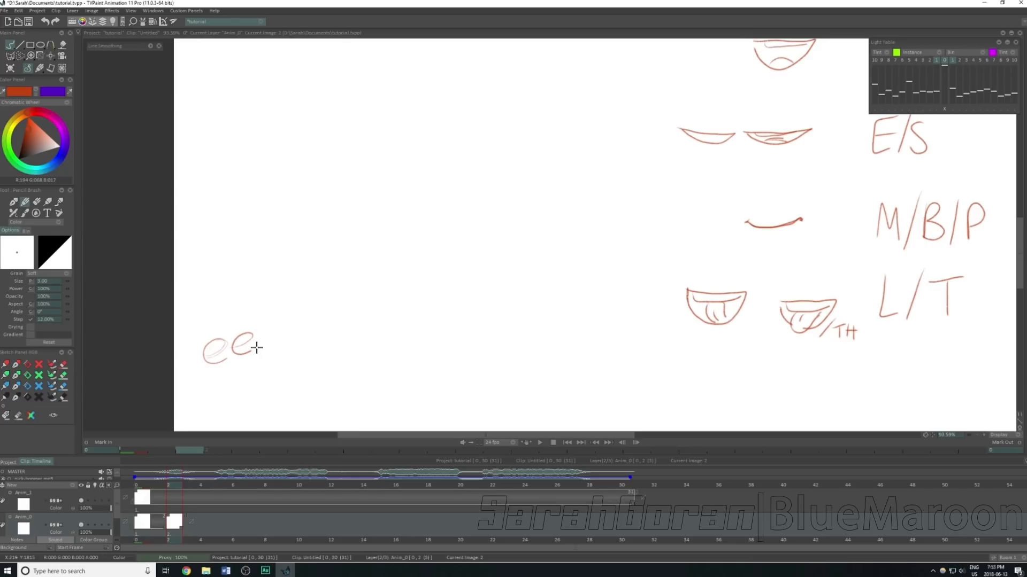
# Step: Handwrite AH on frame 4 of Anim_0, in the lower-left area of the canvas
pyautogui.press('Right')
pyautogui.moveTo(173, 497); pyautogui.dragTo(201, 499)
pyautogui.moveTo(202, 392); pyautogui.dragTo(241, 374)
pyautogui.moveTo(214, 373); pyautogui.dragTo(241, 364)
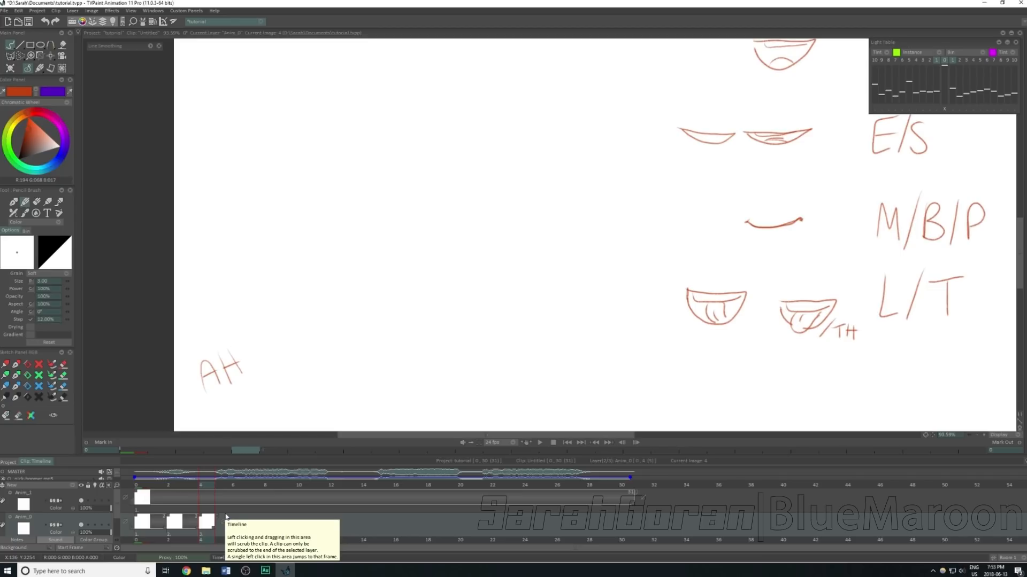
# Step: Recheck the sound on frames 2 to 4 and handwrite AH on frame 6 of Anim_0
pyautogui.moveTo(193, 486)
pyautogui.mouseDown()
pyautogui.moveTo(176, 496)
pyautogui.moveTo(201, 486)
pyautogui.mouseUp()
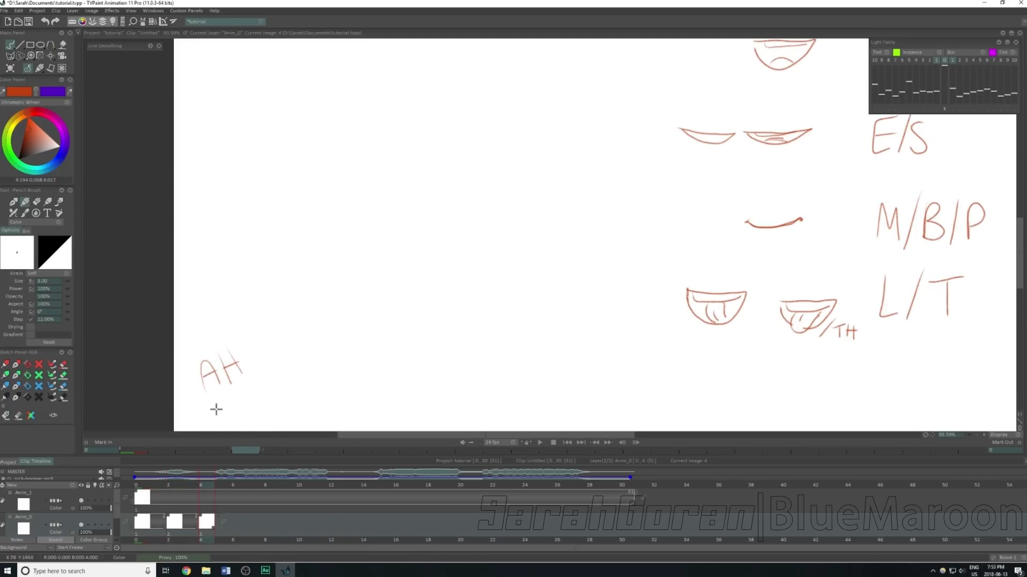
pyautogui.click(185, 486)
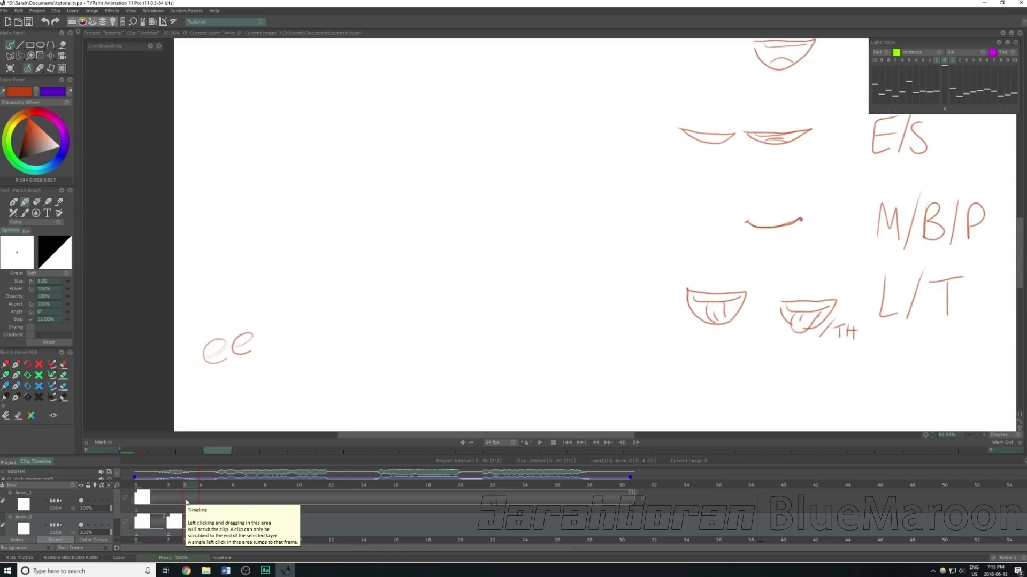
pyautogui.click(174, 486)
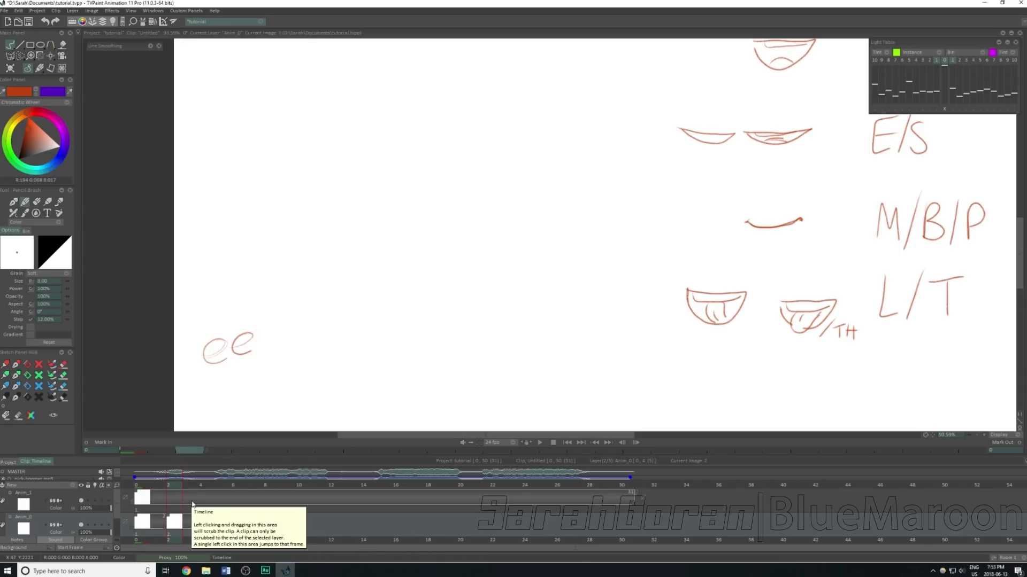
pyautogui.click(185, 486)
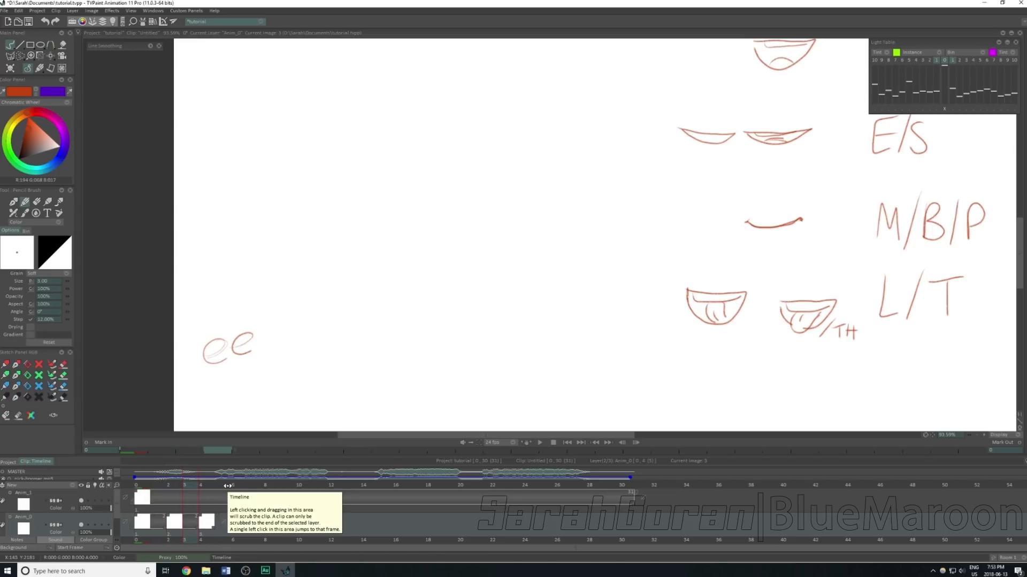
pyautogui.click(210, 502)
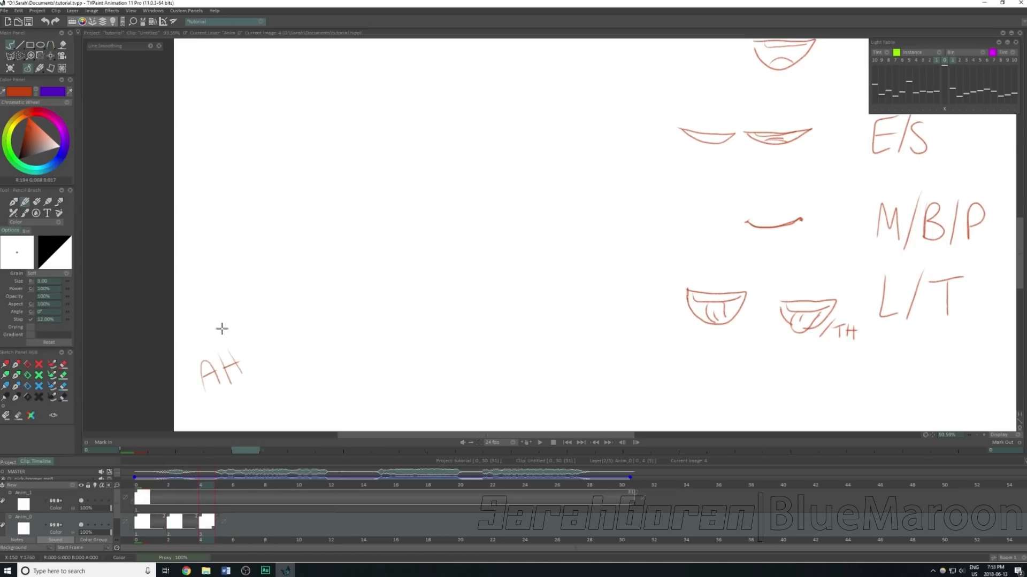
pyautogui.moveTo(210, 487); pyautogui.dragTo(235, 488)
pyautogui.moveTo(203, 401)
pyautogui.mouseDown()
pyautogui.moveTo(211, 374)
pyautogui.moveTo(214, 393)
pyautogui.mouseUp()
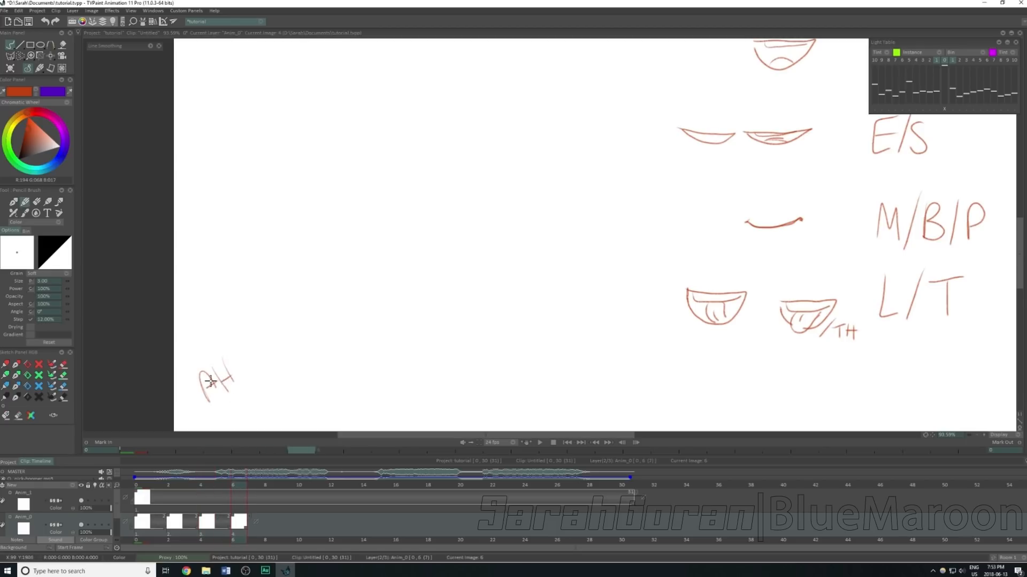
# Step: Scrub the dialogue around frames 5 to 8 and draw a T with a small mouth shape on frame 7
pyautogui.click(214, 488)
pyautogui.moveTo(213, 491)
pyautogui.mouseDown()
pyautogui.moveTo(287, 504)
pyautogui.moveTo(229, 519)
pyautogui.moveTo(259, 522)
pyautogui.mouseUp()
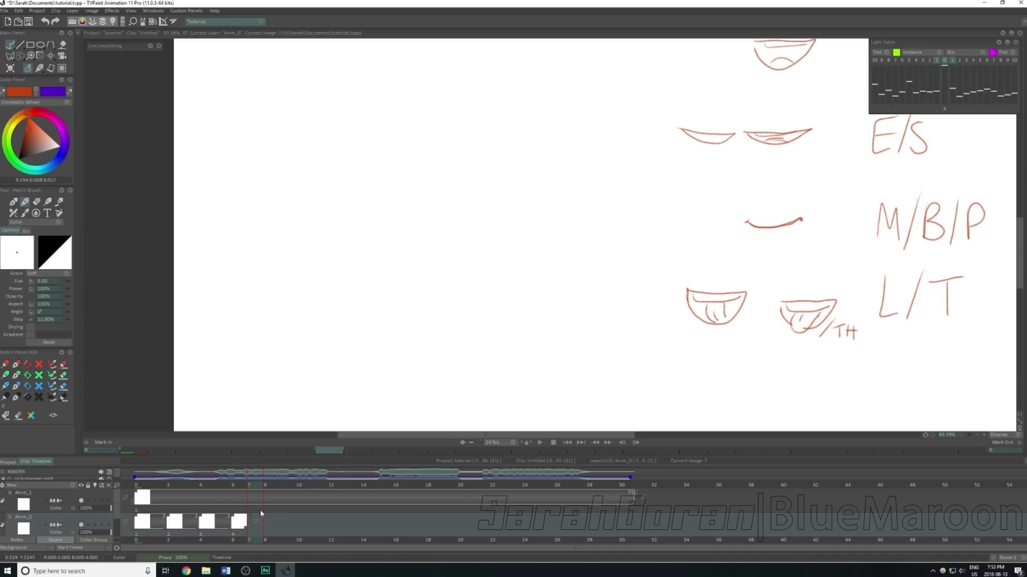
pyautogui.click(267, 493)
pyautogui.moveTo(266, 491)
pyautogui.mouseDown()
pyautogui.moveTo(231, 498)
pyautogui.moveTo(243, 516)
pyautogui.moveTo(257, 505)
pyautogui.mouseUp()
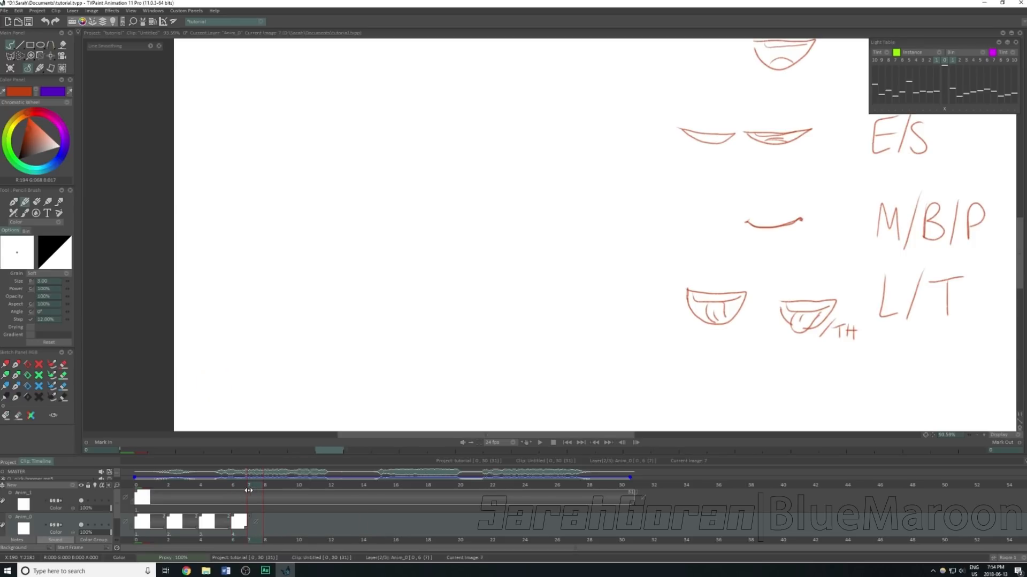
pyautogui.moveTo(200, 383)
pyautogui.mouseDown()
pyautogui.moveTo(208, 374)
pyautogui.moveTo(227, 396)
pyautogui.moveTo(273, 351)
pyautogui.moveTo(242, 378)
pyautogui.moveTo(228, 375)
pyautogui.mouseUp()
# Step: Handwrite AH on frame 9 of Anim_0 in the lower-left area of the canvas
pyautogui.moveTo(239, 487); pyautogui.dragTo(283, 497)
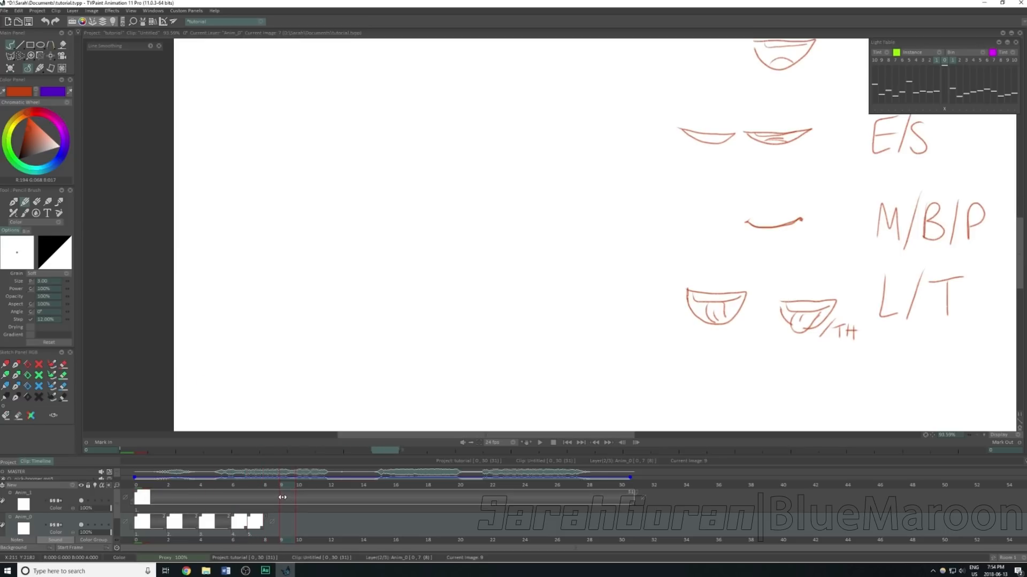
pyautogui.moveTo(214, 410); pyautogui.dragTo(223, 395)
pyautogui.moveTo(218, 375)
pyautogui.mouseDown()
pyautogui.moveTo(238, 404)
pyautogui.moveTo(238, 374)
pyautogui.moveTo(254, 392)
pyautogui.moveTo(234, 371)
pyautogui.moveTo(253, 381)
pyautogui.mouseUp()
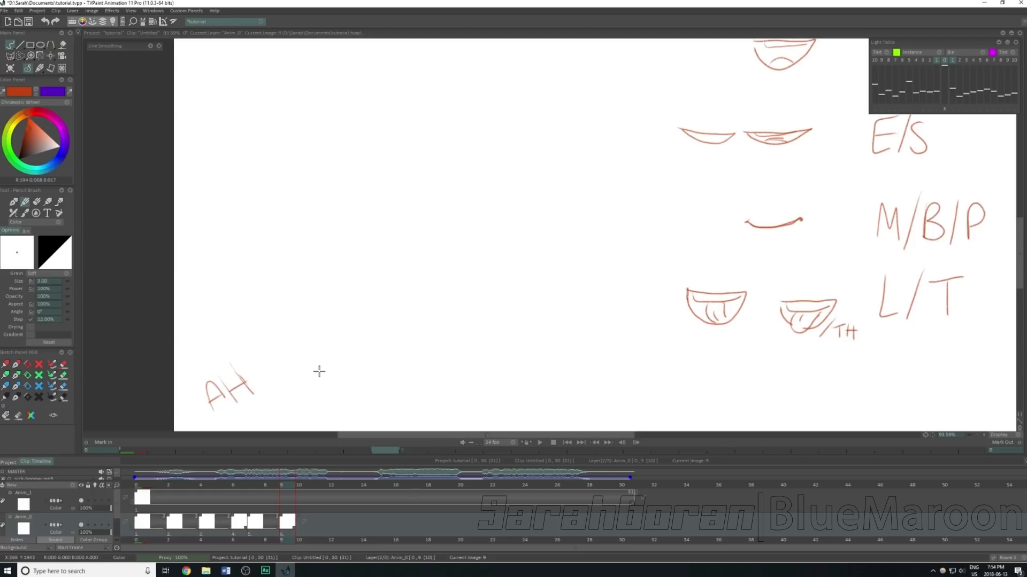
# Step: Scrub the dialogue, check the soundtrack waveform and handwrite the sound label on frame 11 of Anim_0
pyautogui.click(250, 486)
pyautogui.moveTo(251, 486)
pyautogui.mouseDown()
pyautogui.moveTo(251, 500)
pyautogui.moveTo(315, 514)
pyautogui.mouseUp()
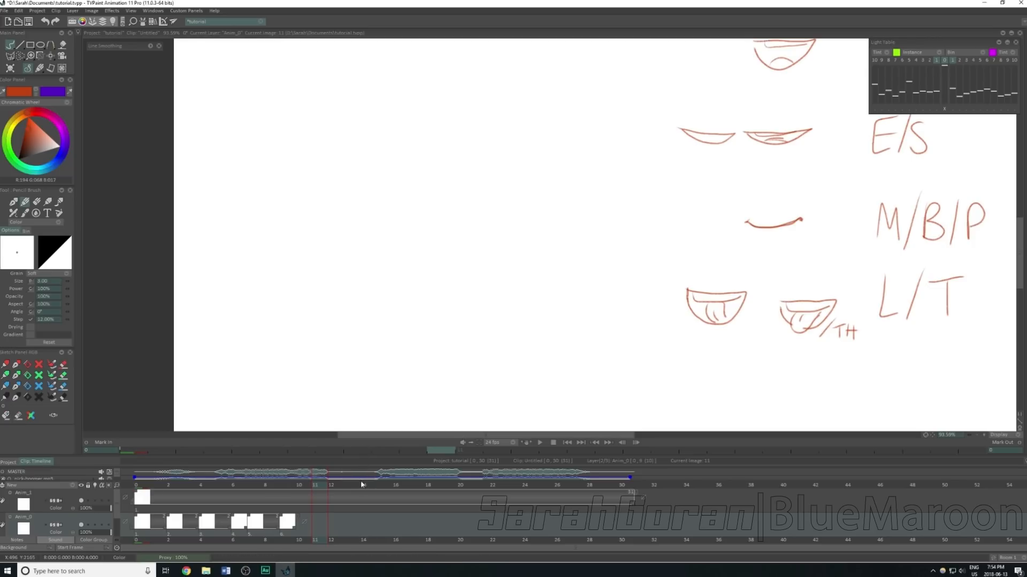
pyautogui.moveTo(361, 482); pyautogui.dragTo(362, 498)
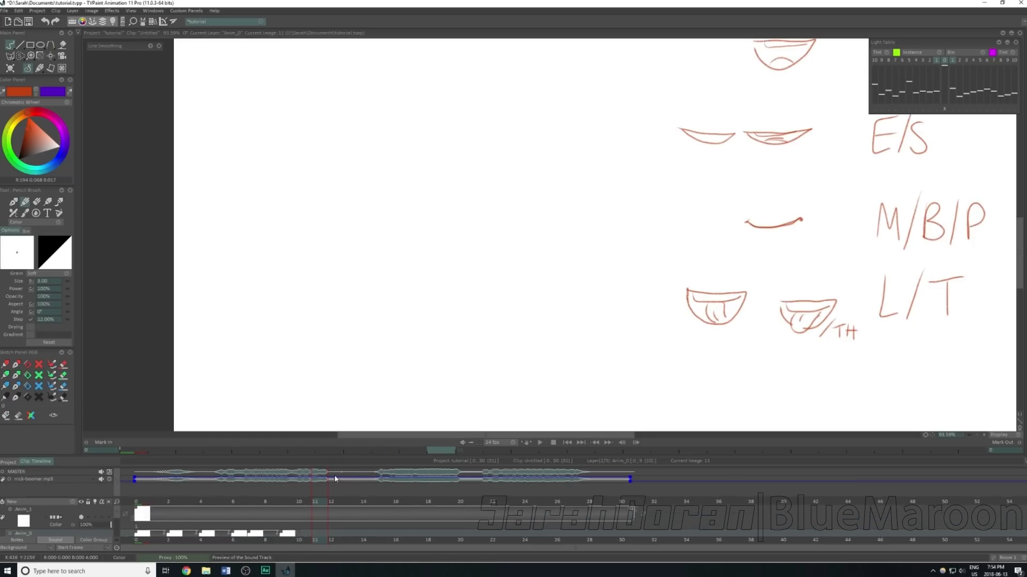
pyautogui.moveTo(377, 499); pyautogui.dragTo(376, 478)
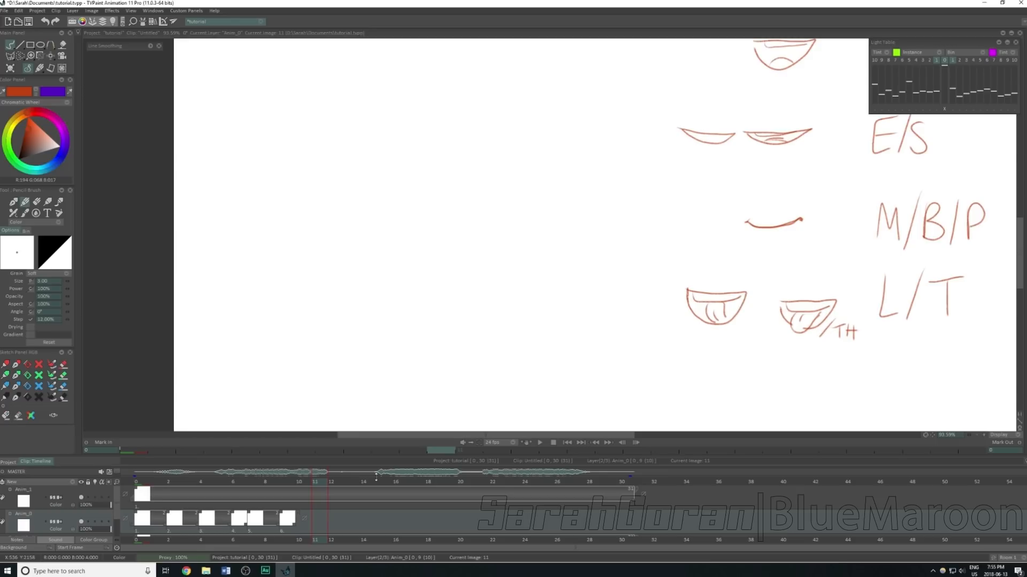
pyautogui.click(300, 483)
pyautogui.moveTo(300, 515)
pyautogui.mouseDown()
pyautogui.moveTo(319, 510)
pyautogui.moveTo(255, 524)
pyautogui.moveTo(320, 519)
pyautogui.mouseUp()
pyautogui.click(298, 519)
pyautogui.moveTo(226, 370); pyautogui.dragTo(224, 392)
# Step: Handwrite OO on frame 13 of Anim_0 and a sound label on frame 15
pyautogui.moveTo(296, 485); pyautogui.dragTo(351, 503)
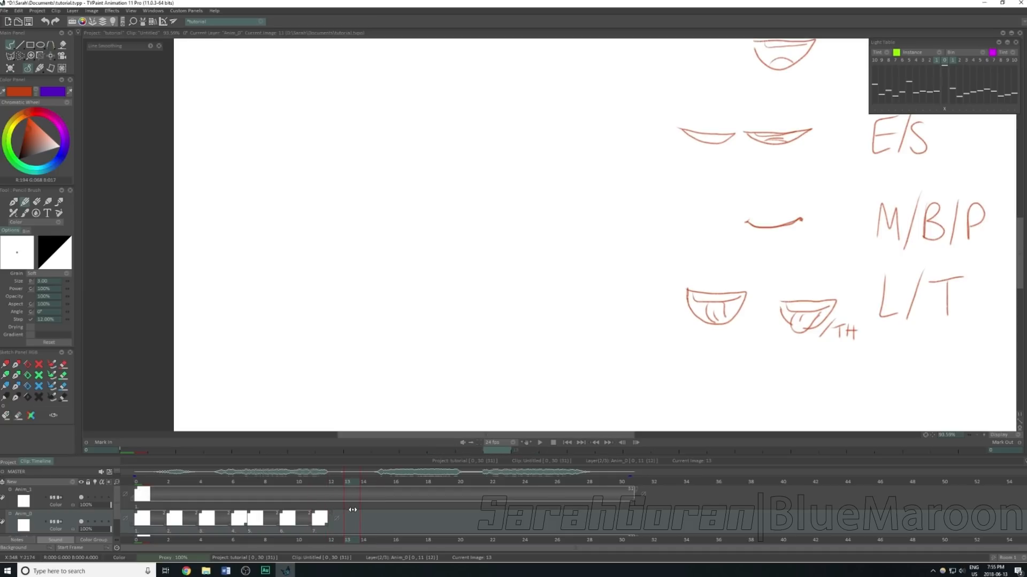
pyautogui.moveTo(223, 383)
pyautogui.mouseDown()
pyautogui.moveTo(243, 385)
pyautogui.moveTo(229, 387)
pyautogui.mouseUp()
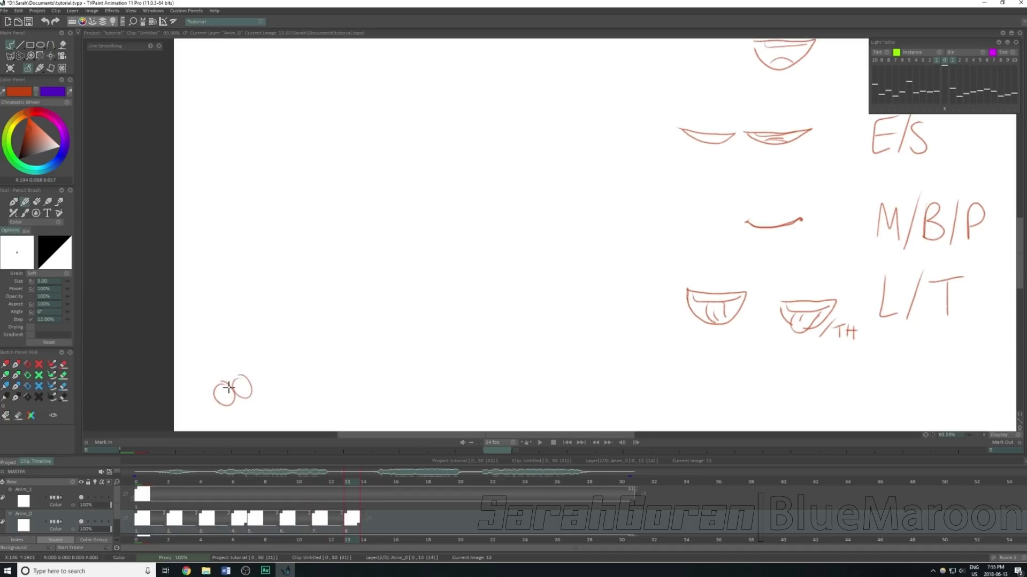
pyautogui.moveTo(350, 501)
pyautogui.mouseDown()
pyautogui.moveTo(379, 502)
pyautogui.moveTo(316, 502)
pyautogui.moveTo(380, 508)
pyautogui.mouseUp()
pyautogui.moveTo(223, 393); pyautogui.dragTo(229, 389)
# Step: Erase the OO on frame 13 of Anim_0 and handwrite UH in its place
pyautogui.moveTo(378, 482)
pyautogui.mouseDown()
pyautogui.moveTo(321, 489)
pyautogui.moveTo(410, 514)
pyautogui.moveTo(345, 521)
pyautogui.mouseUp()
pyautogui.press('e')
pyautogui.moveTo(239, 398)
pyautogui.mouseDown()
pyautogui.moveTo(223, 386)
pyautogui.moveTo(259, 399)
pyautogui.moveTo(229, 371)
pyautogui.moveTo(216, 407)
pyautogui.moveTo(218, 387)
pyautogui.mouseUp()
pyautogui.press('e')
pyautogui.moveTo(201, 377)
pyautogui.mouseDown()
pyautogui.moveTo(224, 400)
pyautogui.moveTo(232, 395)
pyautogui.moveTo(225, 401)
pyautogui.mouseUp()
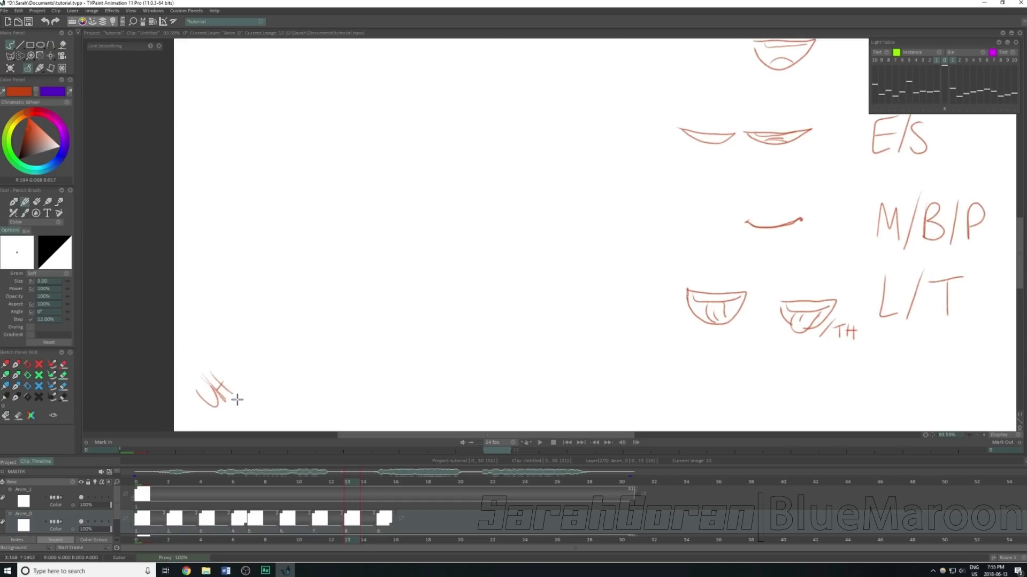
# Step: Handwrite the sound labels on frames 17 and 19 of Anim_0, and er on frame 21
pyautogui.moveTo(336, 487)
pyautogui.mouseDown()
pyautogui.moveTo(318, 486)
pyautogui.moveTo(411, 495)
pyautogui.mouseUp()
pyautogui.moveTo(211, 390); pyautogui.dragTo(240, 393)
pyautogui.moveTo(419, 483)
pyautogui.mouseDown()
pyautogui.moveTo(447, 491)
pyautogui.moveTo(422, 498)
pyautogui.moveTo(448, 499)
pyautogui.mouseUp()
pyautogui.moveTo(211, 396)
pyautogui.mouseDown()
pyautogui.moveTo(225, 412)
pyautogui.moveTo(238, 394)
pyautogui.mouseUp()
pyautogui.moveTo(448, 489)
pyautogui.mouseDown()
pyautogui.moveTo(405, 495)
pyautogui.moveTo(477, 512)
pyautogui.mouseUp()
pyautogui.moveTo(209, 392); pyautogui.dragTo(233, 374)
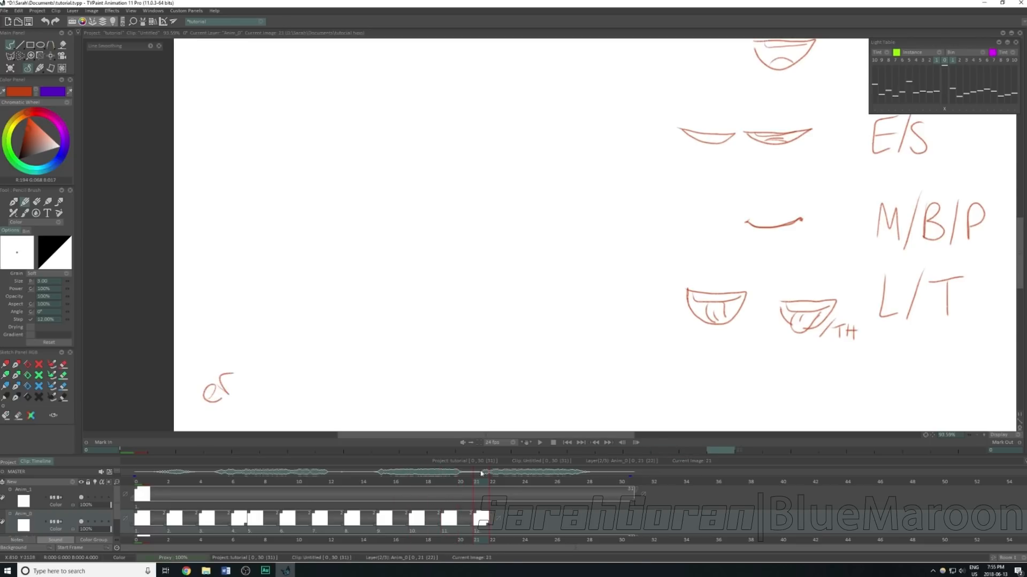
# Step: Scrub through the rest of the dialogue and extend the last drawing of Anim_0 to frame 30
pyautogui.moveTo(474, 483); pyautogui.dragTo(514, 503)
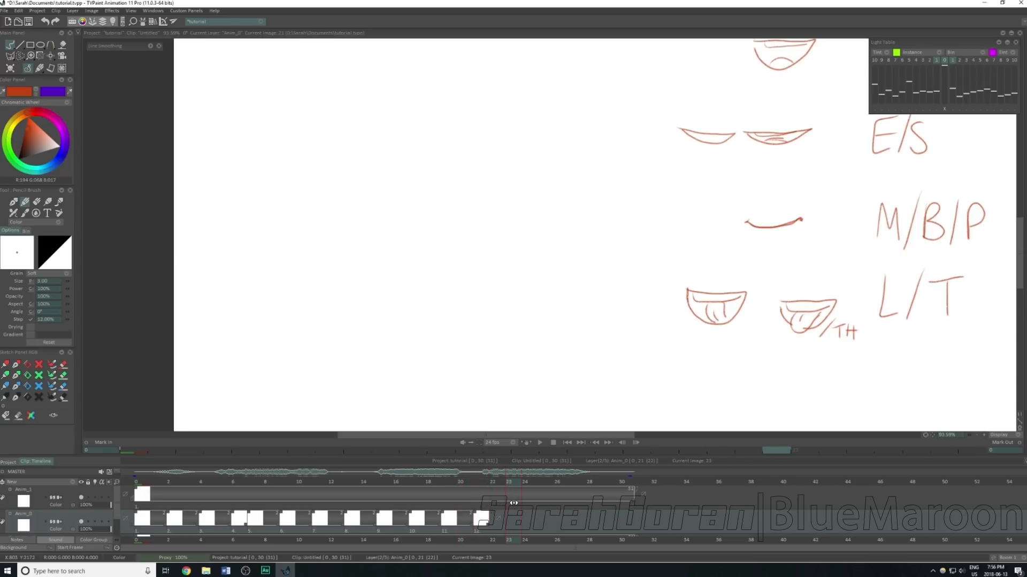
pyautogui.click(551, 500)
pyautogui.moveTo(551, 501)
pyautogui.mouseDown()
pyautogui.moveTo(562, 505)
pyautogui.moveTo(487, 516)
pyautogui.moveTo(583, 513)
pyautogui.moveTo(635, 525)
pyautogui.mouseUp()
# Step: Play the clip from frame 0 to check the handwritten sound labels against the dialogue
pyautogui.click(140, 483)
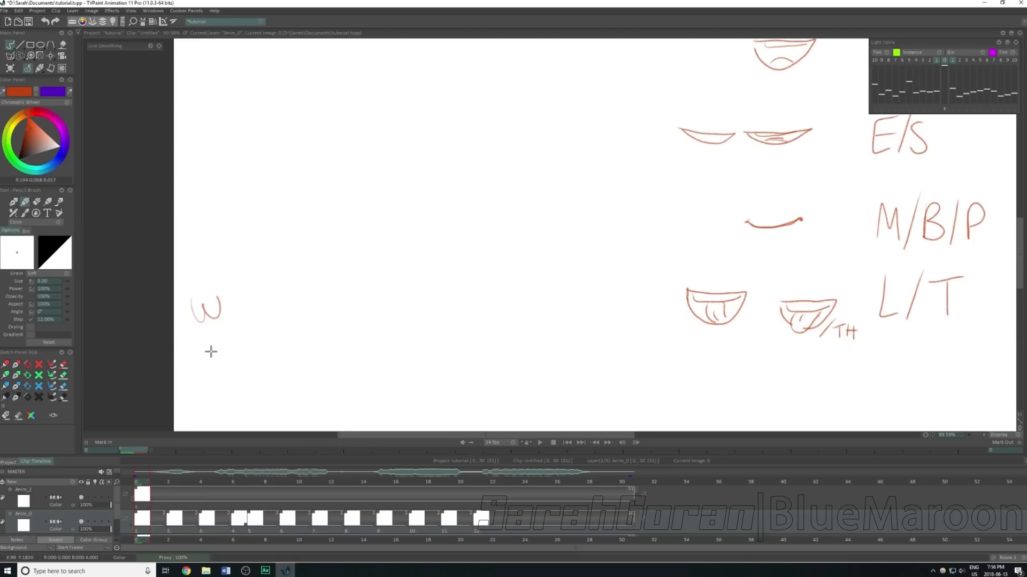
pyautogui.click(540, 443)
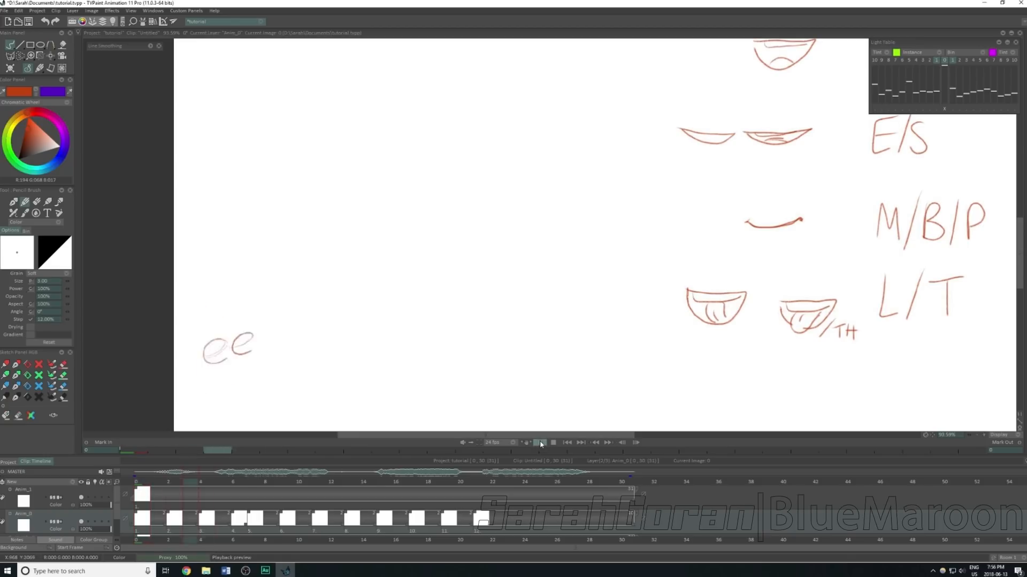
pyautogui.click(540, 443)
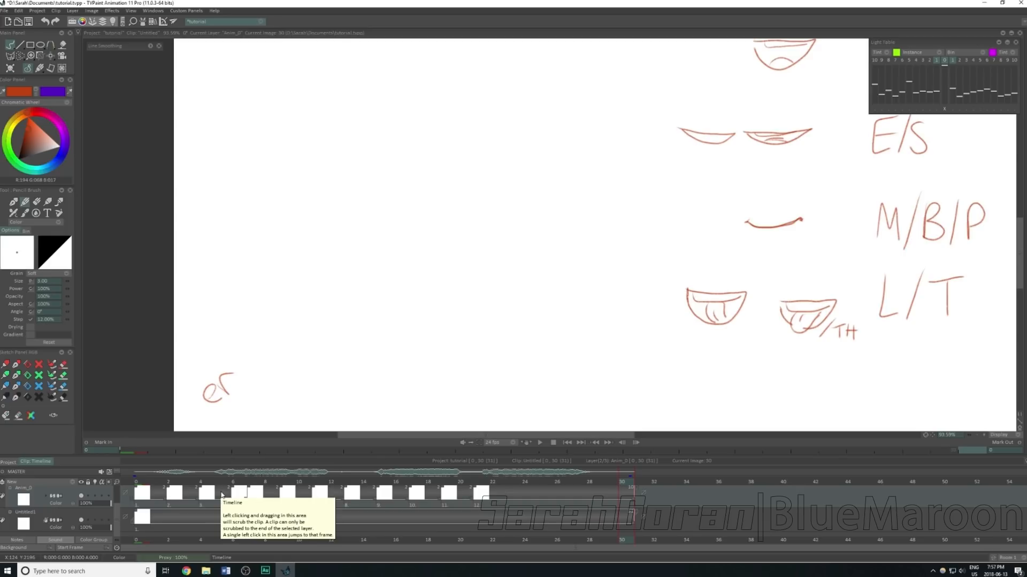
pyautogui.click(138, 510)
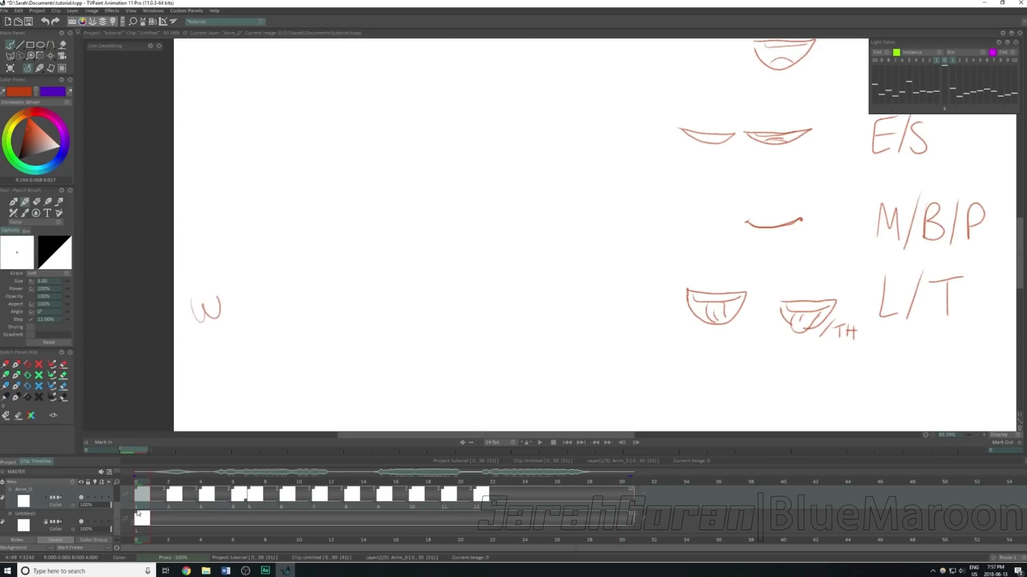
pyautogui.click(133, 508)
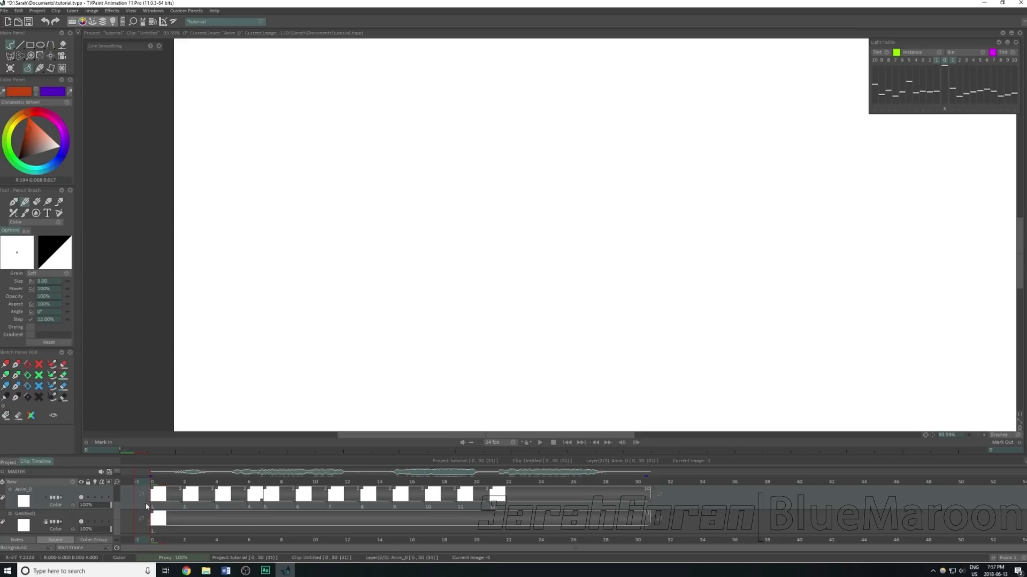
pyautogui.click(159, 507)
pyautogui.keyDown('shift'); pyautogui.click(509, 506); pyautogui.keyUp('shift')
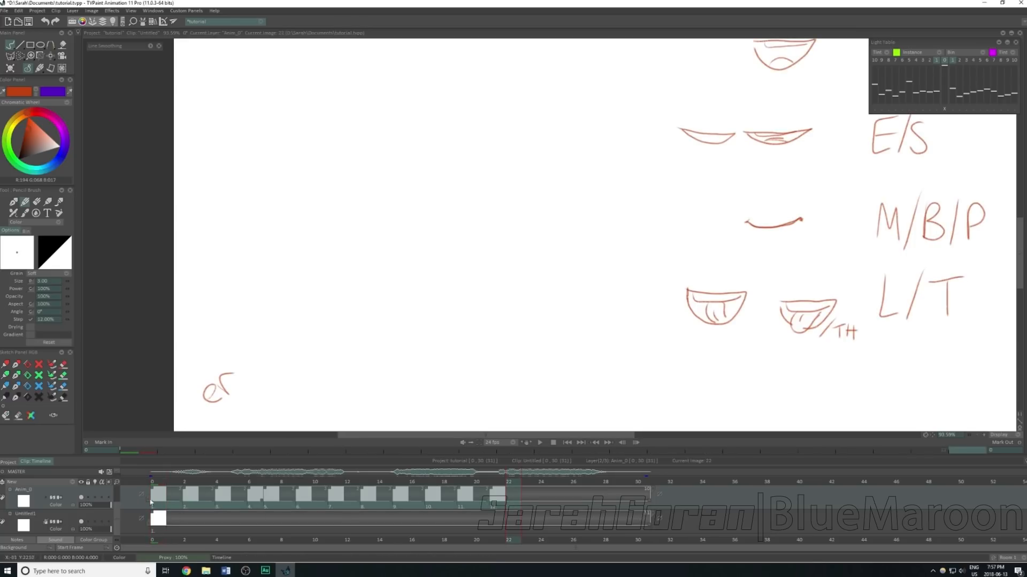
pyautogui.click(124, 505)
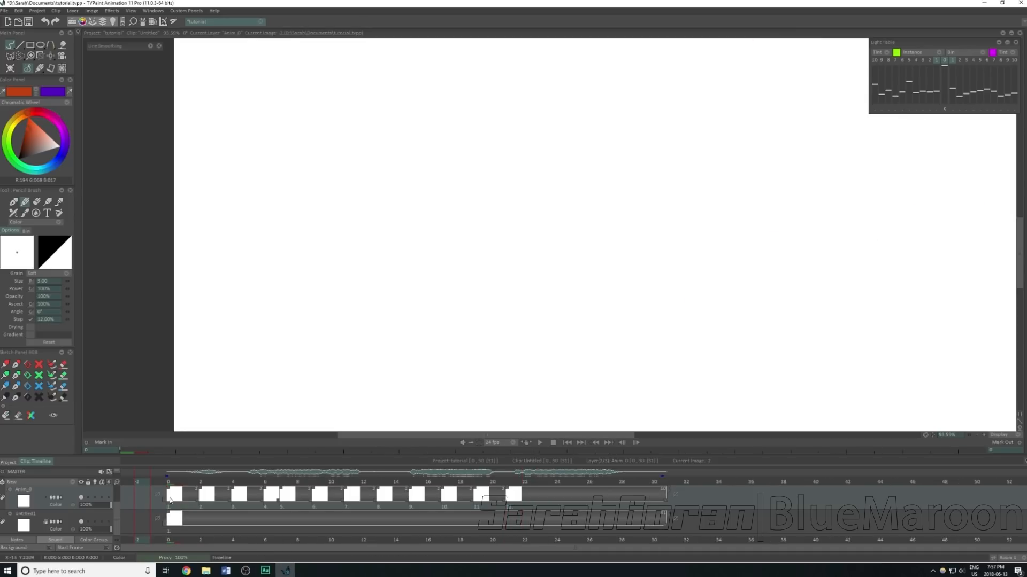
# Step: Extend the first drawing of Anim_0 backwards so that the layer starts at frame -2
pyautogui.click(172, 495)
pyautogui.click(198, 483)
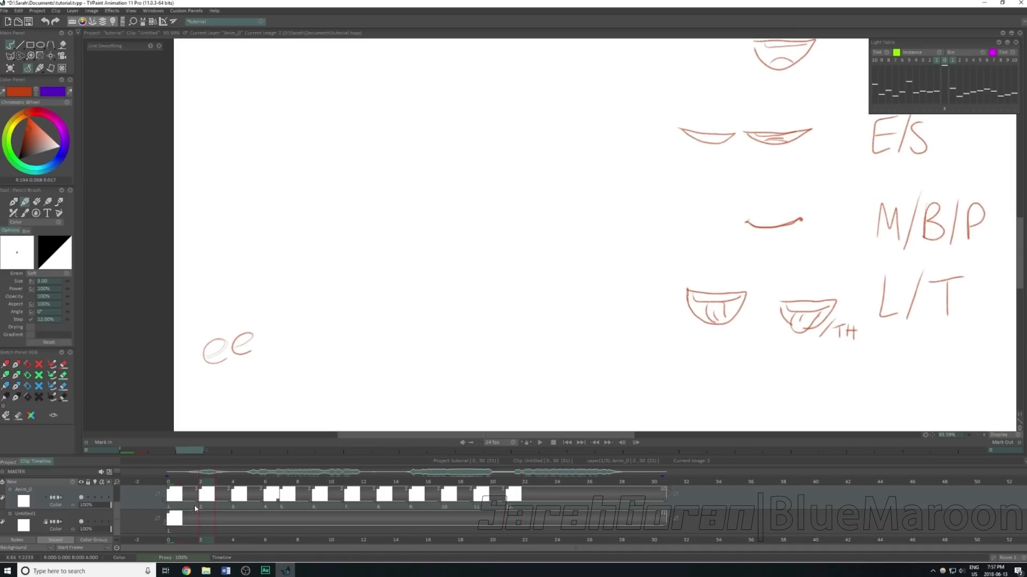
pyautogui.moveTo(164, 498); pyautogui.dragTo(132, 499)
pyautogui.click(193, 506)
# Step: Select the Anim_0 frames from frame 0 to 30 and shift them two frames earlier
pyautogui.click(172, 505)
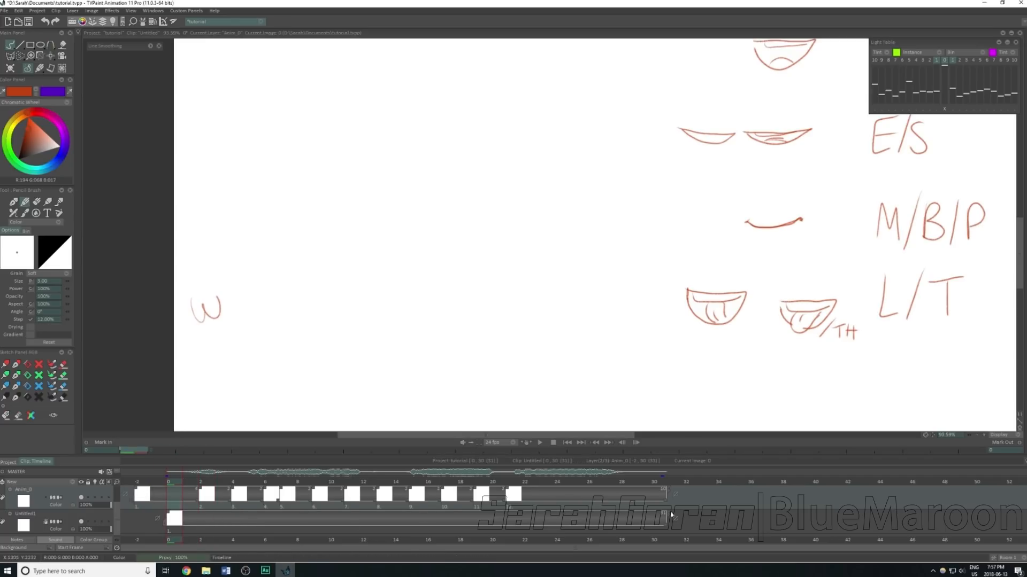
pyautogui.keyDown('shift'); pyautogui.click(661, 508); pyautogui.keyUp('shift')
pyautogui.moveTo(179, 507); pyautogui.dragTo(143, 508)
pyautogui.click(161, 505)
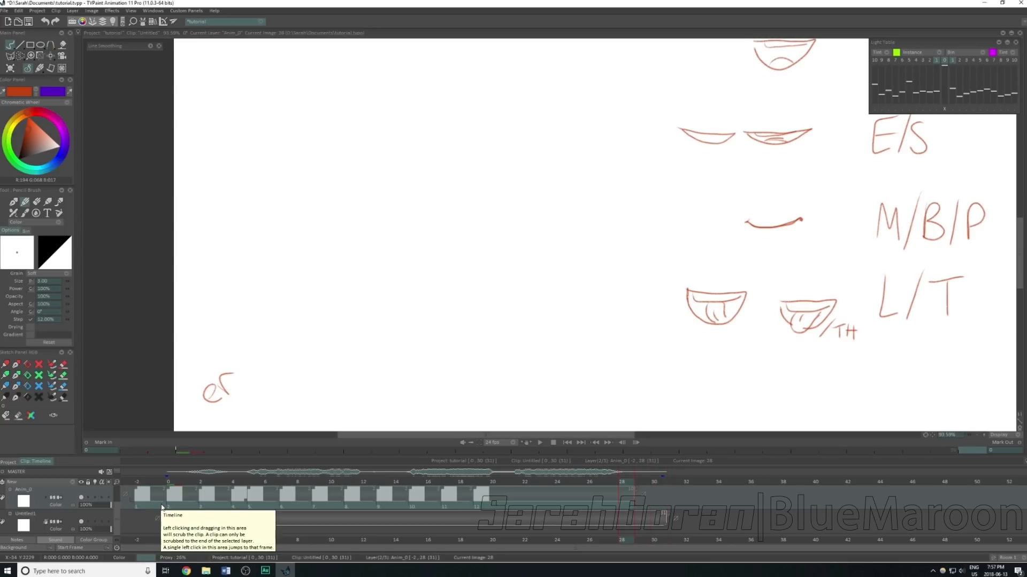
# Step: Scrub the shifted Anim_0 labels from frame 6 back to frame 0 to check their timing
pyautogui.click(267, 485)
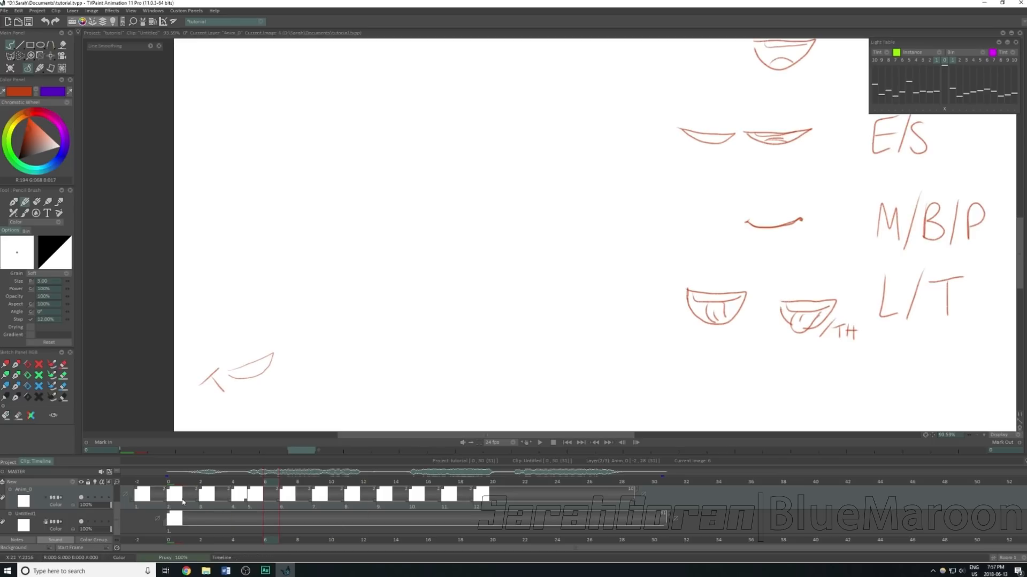
pyautogui.click(250, 481)
pyautogui.moveTo(242, 481); pyautogui.dragTo(174, 482)
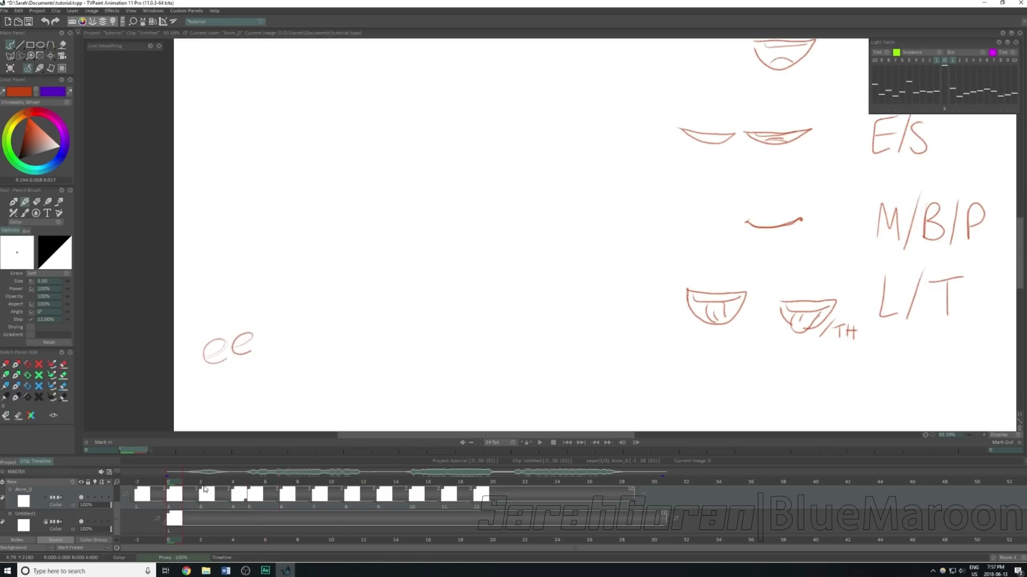
# Step: Check frames -1 and -2, then undo the two-frame shift and the backward extension of Anim_0
pyautogui.click(161, 488)
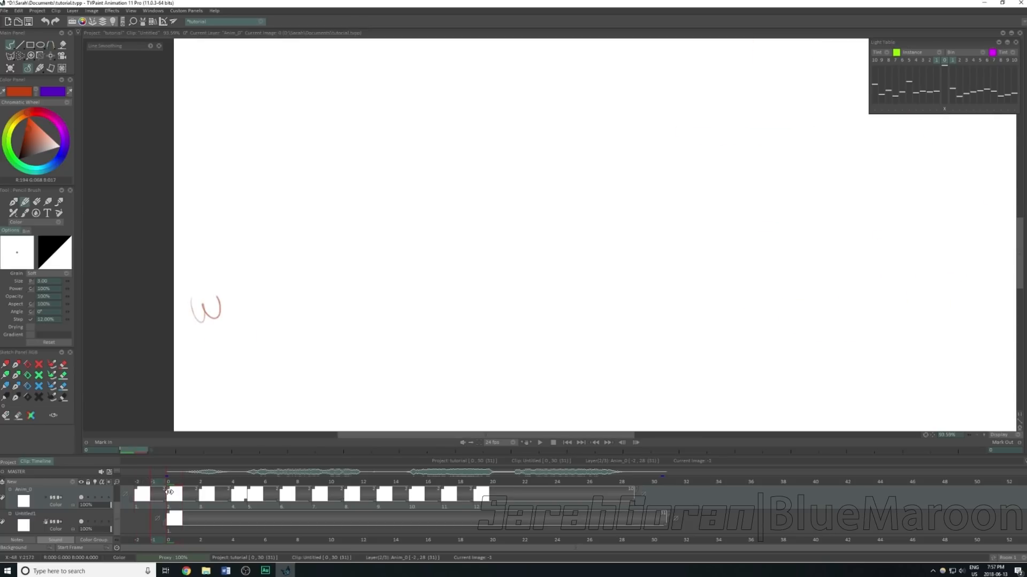
pyautogui.click(145, 496)
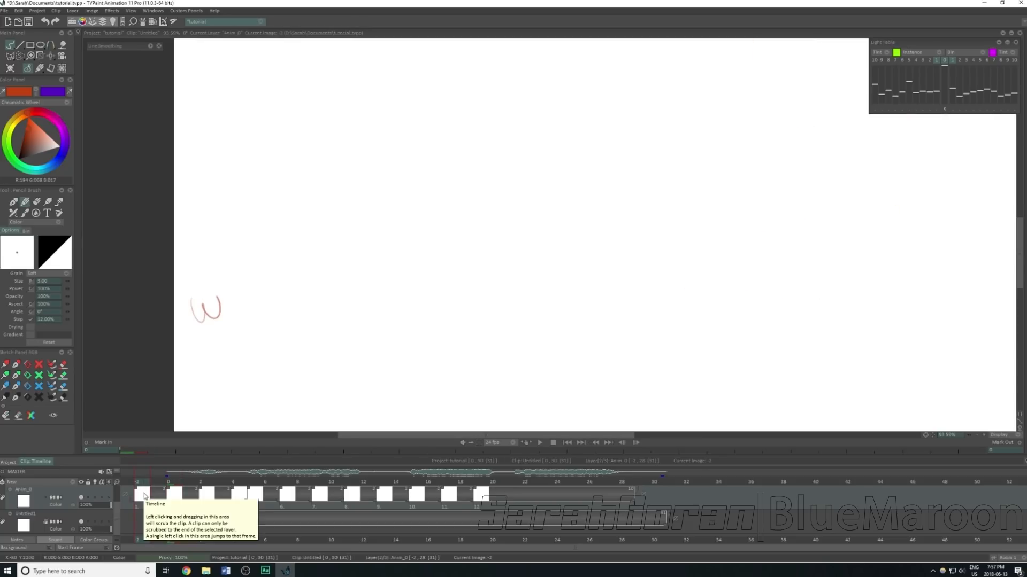
pyautogui.hotkey('ctrl', 'z')
pyautogui.hotkey('ctrl', 'z')
pyautogui.hotkey('ctrl', 'z')
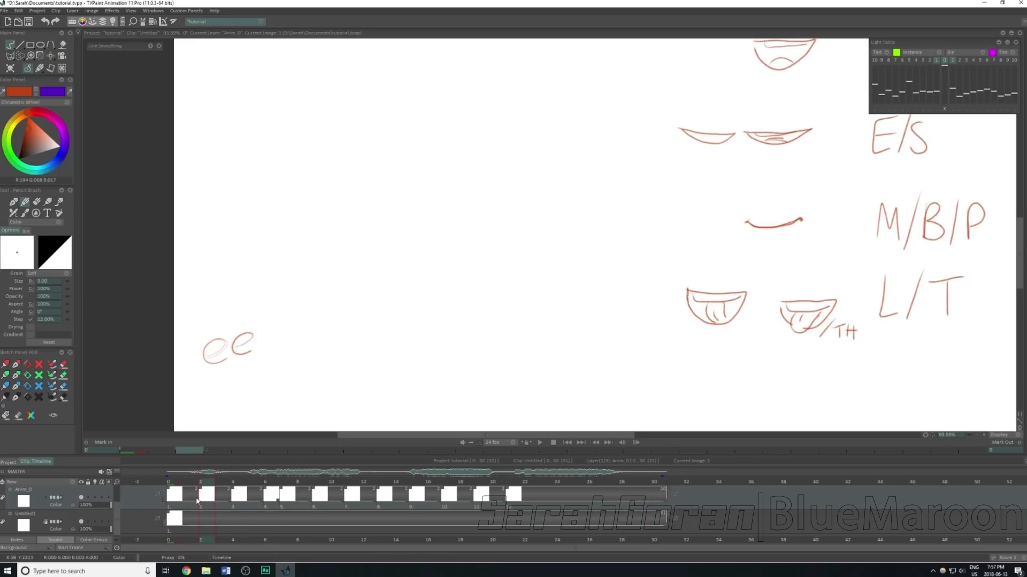
# Step: Pull the "ee" label of Anim_0 one frame earlier to frame 1 and scrub through frame 5 to check it
pyautogui.moveTo(198, 501); pyautogui.dragTo(184, 505)
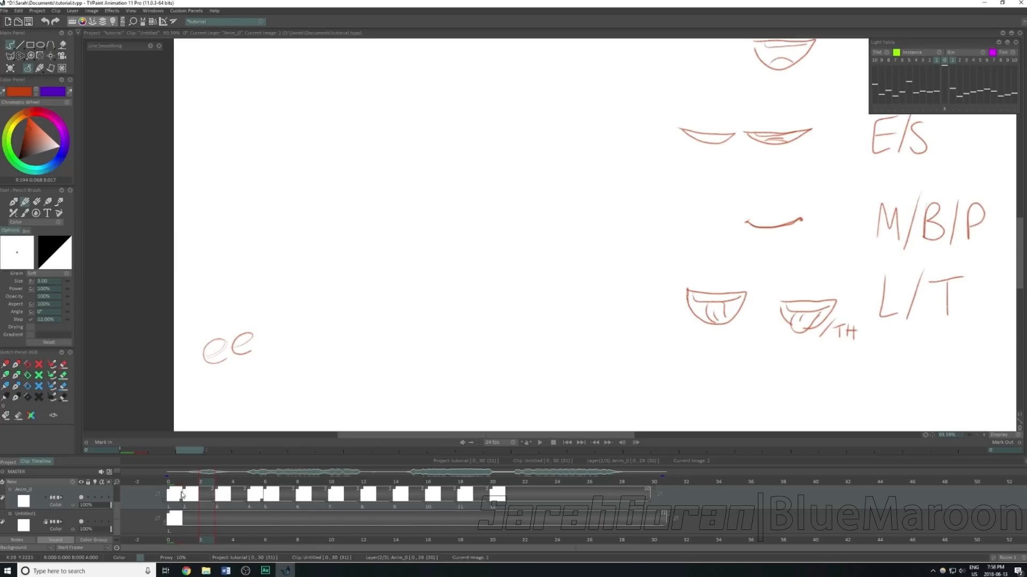
pyautogui.click(174, 482)
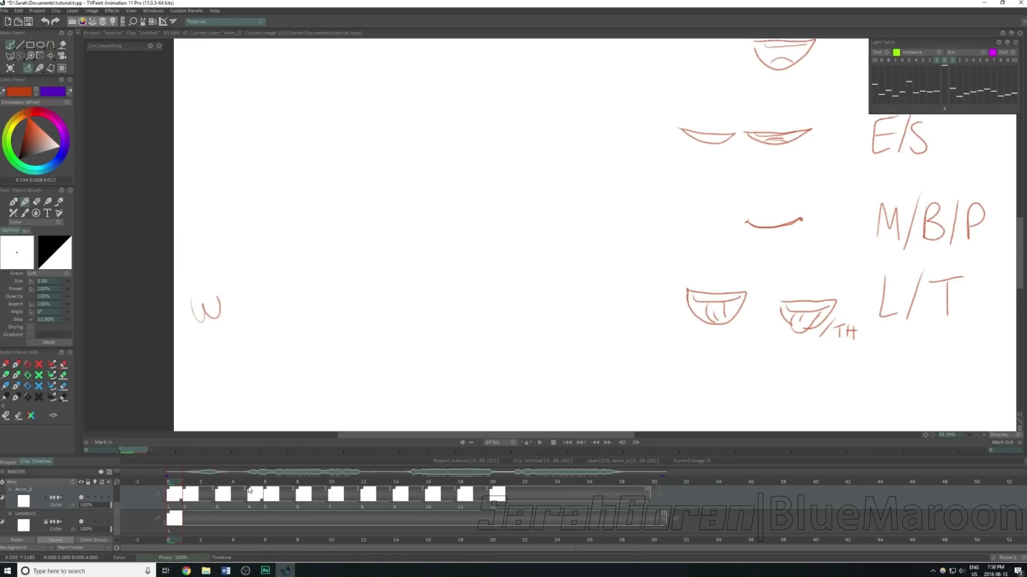
pyautogui.moveTo(211, 482)
pyautogui.mouseDown()
pyautogui.moveTo(283, 484)
pyautogui.moveTo(232, 484)
pyautogui.moveTo(251, 482)
pyautogui.mouseUp()
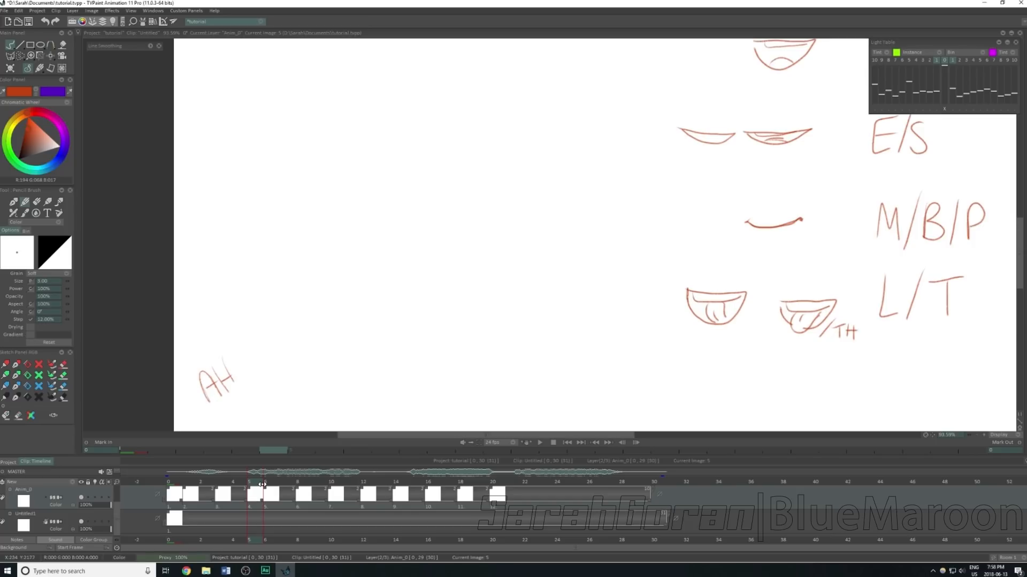
# Step: Retime the Anim_0 labels after frame 3 to fall on every second frame, check frame 15 and save the project
pyautogui.moveTo(248, 490)
pyautogui.mouseDown()
pyautogui.moveTo(266, 504)
pyautogui.moveTo(188, 495)
pyautogui.moveTo(219, 500)
pyautogui.mouseUp()
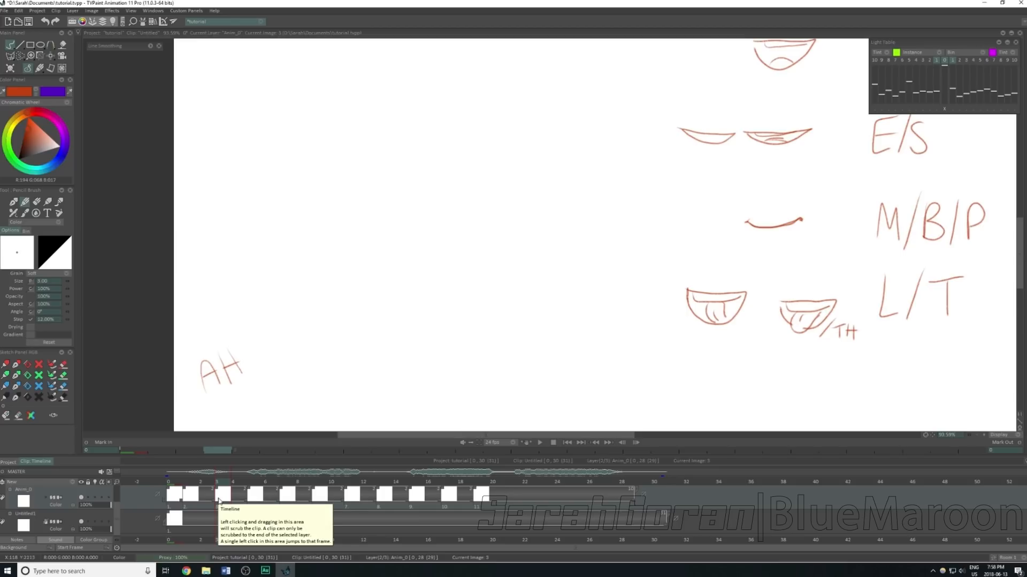
pyautogui.click(420, 499)
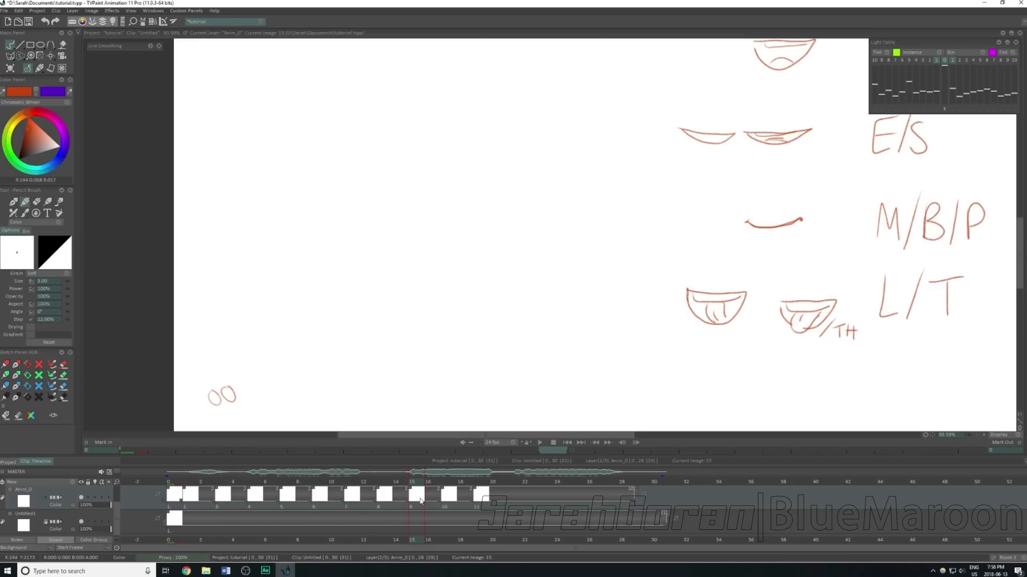
pyautogui.hotkey('ctrl', 's')
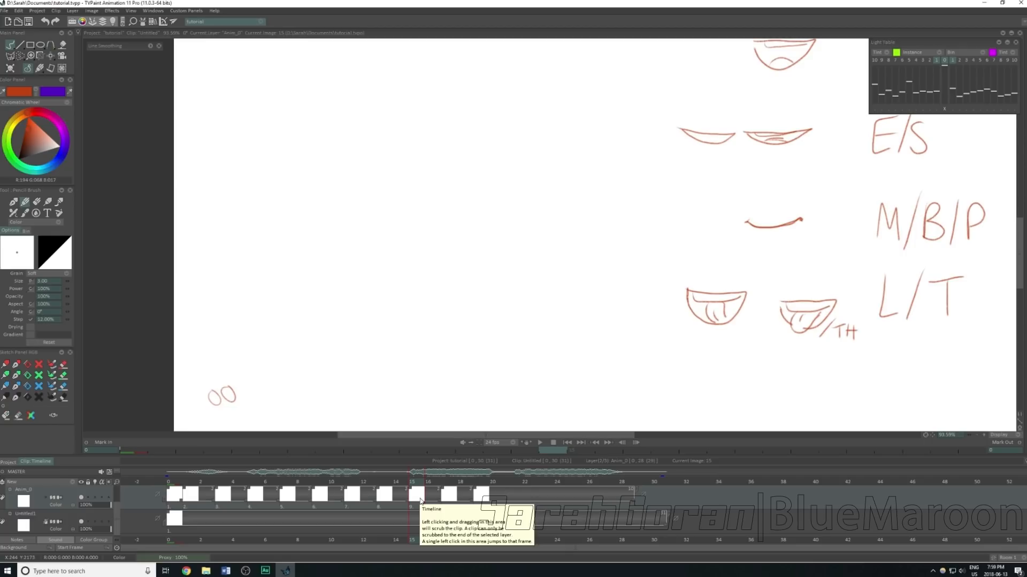
# Step: Select the Untitled1 layer at frame 0 and frame the empty canvas area beside the W label for mouth drawings
pyautogui.click(173, 478)
pyautogui.click(175, 519)
pyautogui.moveTo(408, 348); pyautogui.dragTo(505, 251)
pyautogui.scroll(3, 499, 290)
pyautogui.moveTo(499, 290)
pyautogui.mouseDown()
pyautogui.moveTo(559, 289)
pyautogui.moveTo(536, 342)
pyautogui.mouseUp()
pyautogui.scroll(-1, 559, 289)
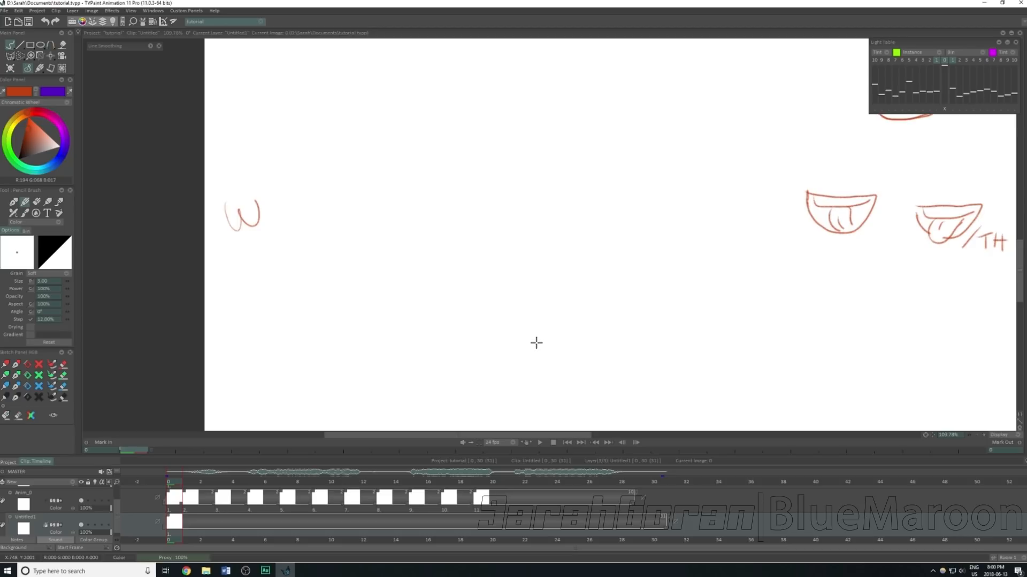
pyautogui.moveTo(481, 315)
pyautogui.mouseDown()
pyautogui.moveTo(491, 289)
pyautogui.moveTo(479, 333)
pyautogui.mouseUp()
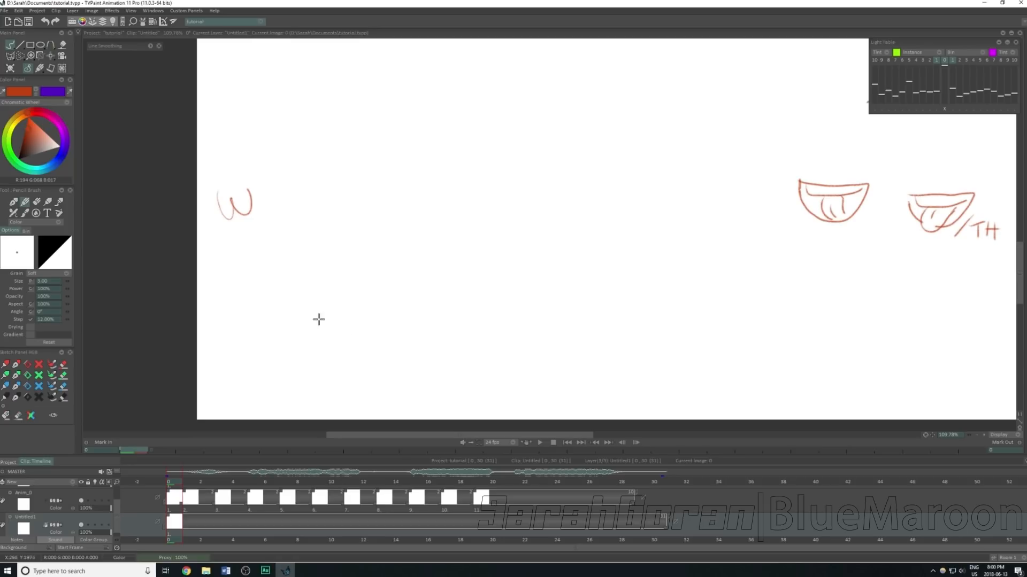
pyautogui.moveTo(324, 320); pyautogui.dragTo(303, 344)
pyautogui.hotkey('ctrl', 'z')
pyautogui.moveTo(450, 252)
pyautogui.mouseDown()
pyautogui.moveTo(399, 281)
pyautogui.moveTo(457, 313)
pyautogui.moveTo(446, 254)
pyautogui.moveTo(416, 273)
pyautogui.moveTo(439, 311)
pyautogui.moveTo(443, 259)
pyautogui.moveTo(412, 296)
pyautogui.mouseUp()
pyautogui.hotkey('ctrl', 'z')
pyautogui.press('Right')
pyautogui.moveTo(428, 257); pyautogui.dragTo(451, 268)
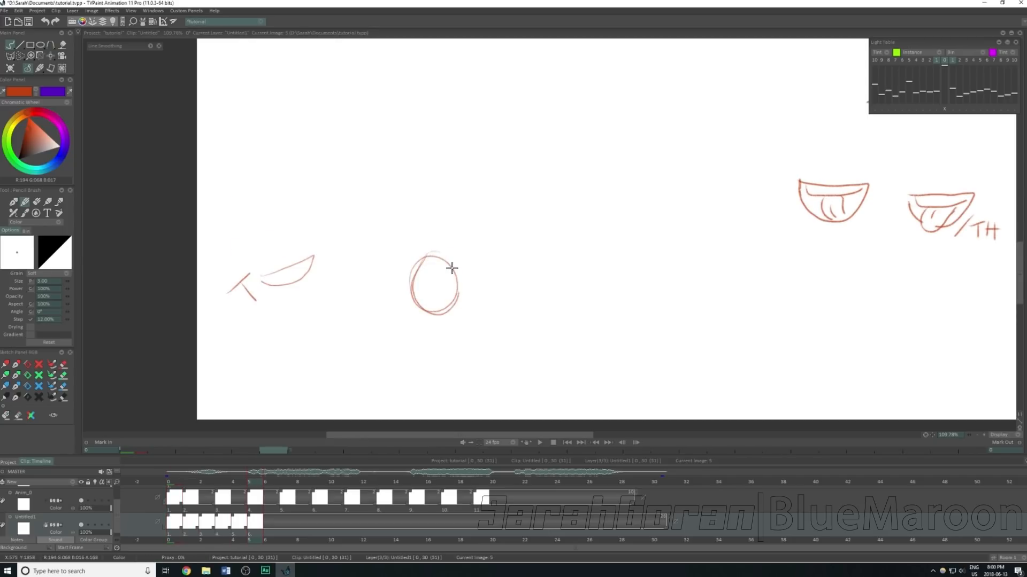
pyautogui.hotkey('ctrl', 'z')
pyautogui.hotkey('ctrl', 'z')
pyautogui.hotkey('ctrl', 'z')
pyautogui.hotkey('ctrl', 'z')
pyautogui.hotkey('ctrl', 'z')
pyautogui.hotkey('ctrl', 'z')
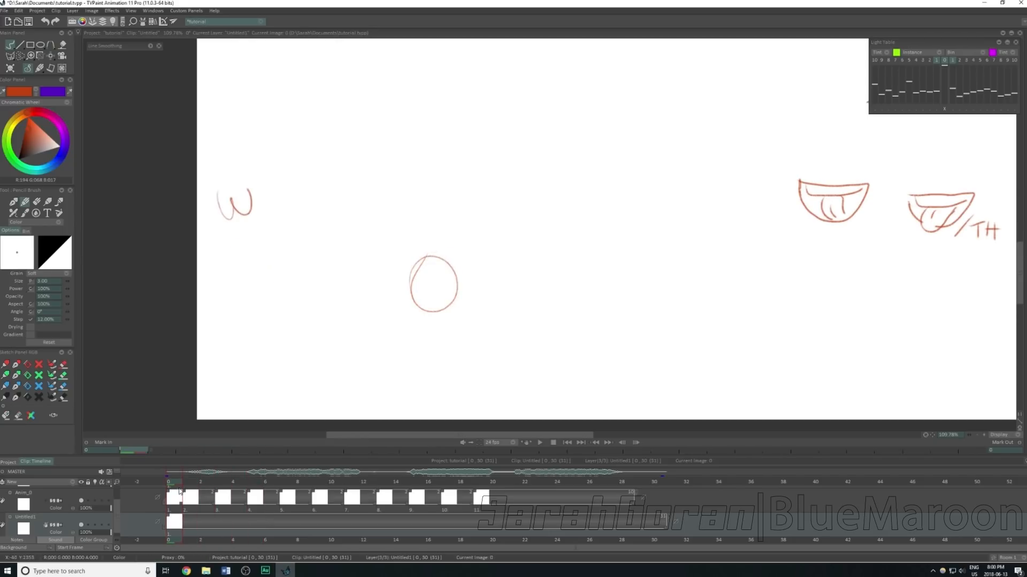
pyautogui.hotkey('ctrl', 'z')
# Step: Draw an open oval W mouth with upper teeth and a tongue at frame 0 of Untitled1
pyautogui.moveTo(426, 251)
pyautogui.mouseDown()
pyautogui.moveTo(448, 287)
pyautogui.moveTo(417, 255)
pyautogui.moveTo(431, 311)
pyautogui.moveTo(445, 266)
pyautogui.moveTo(407, 276)
pyautogui.moveTo(441, 297)
pyautogui.mouseUp()
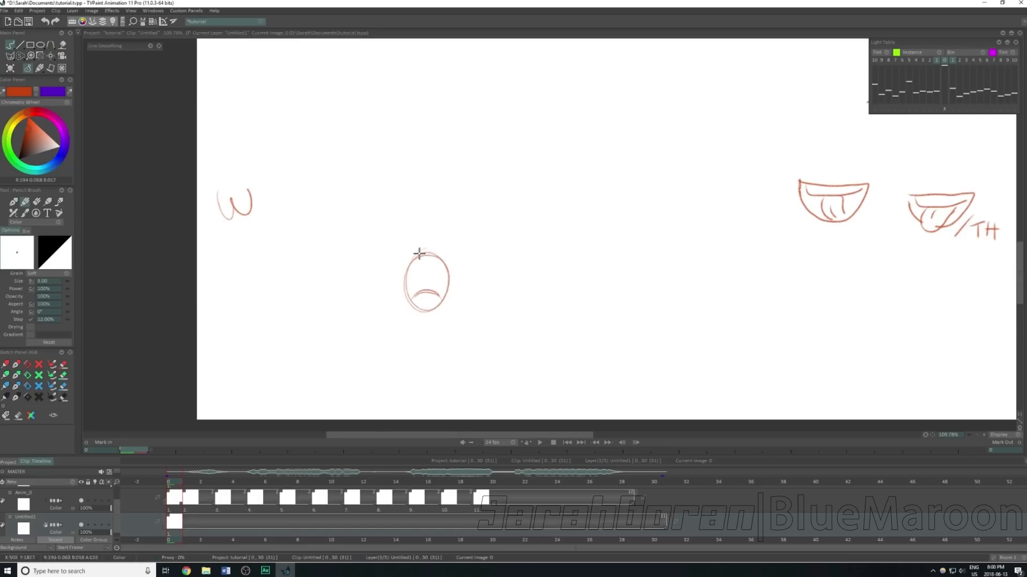
pyautogui.moveTo(414, 261); pyautogui.dragTo(445, 268)
# Step: Add a blank drawing at frame 1 of Untitled1 and turn on the layer's light table
pyautogui.click(189, 484)
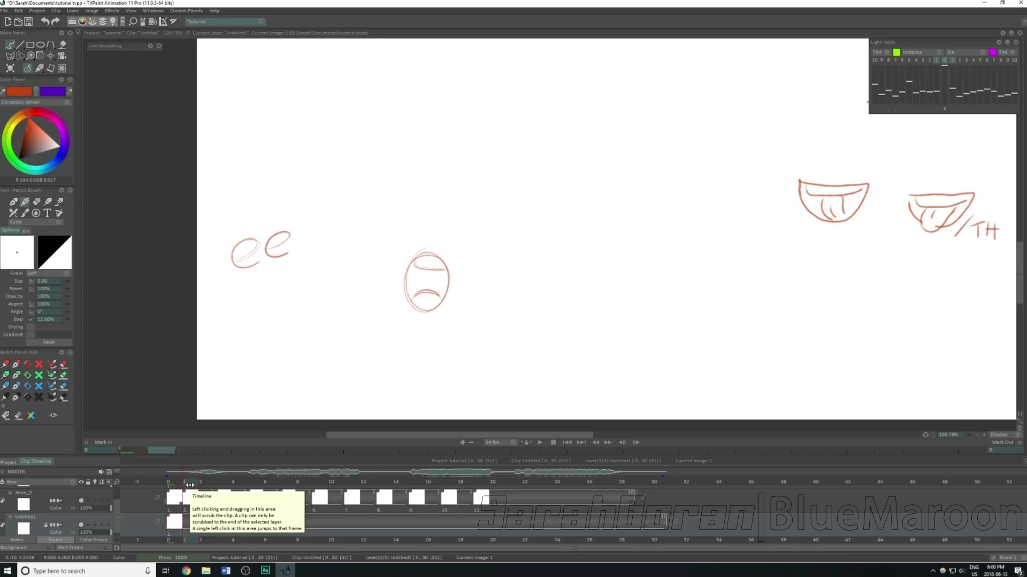
pyautogui.press('BackSpace')
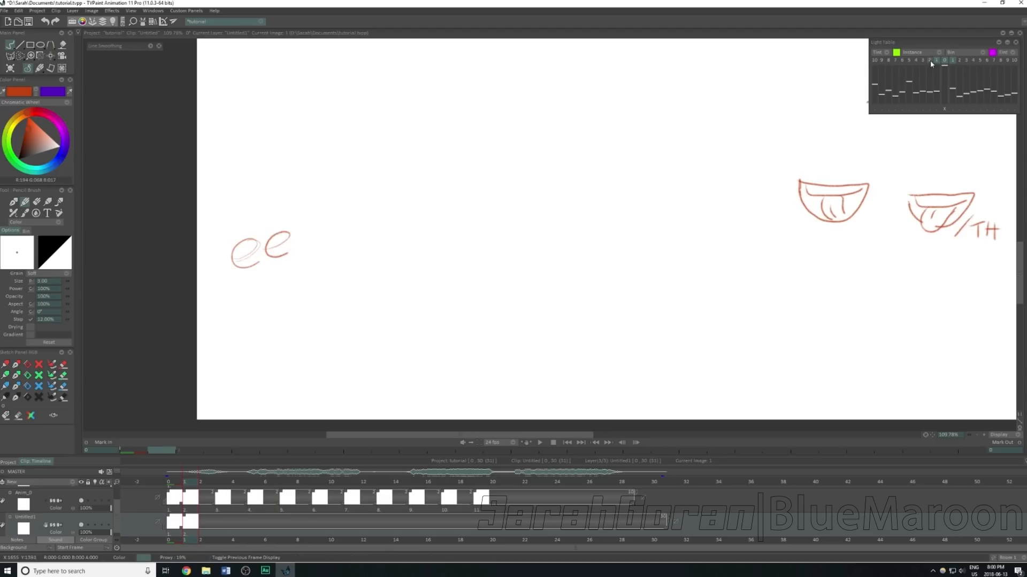
pyautogui.click(101, 525)
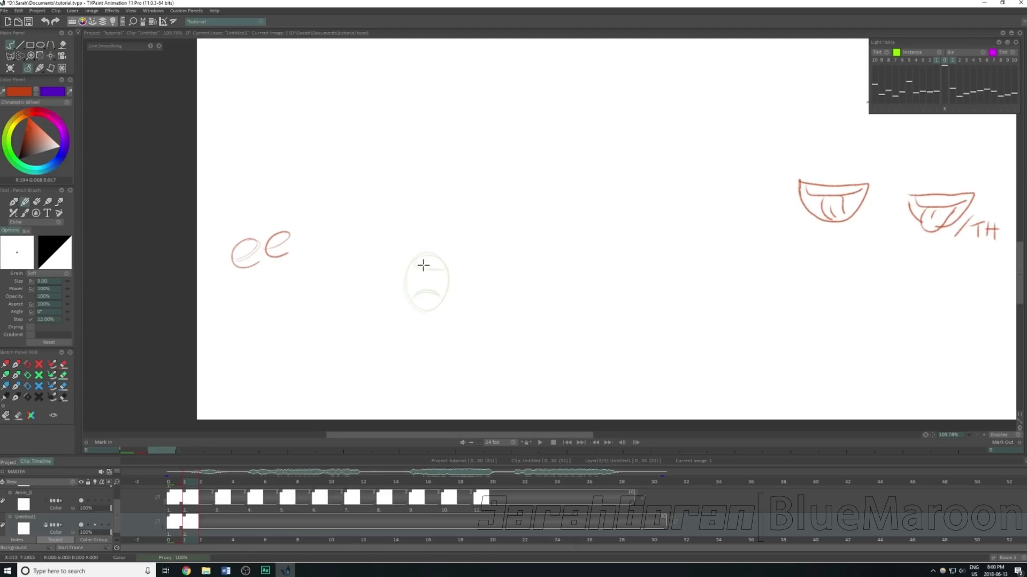
# Step: Sketch a wide, shallow "ee" mouth outline at frame 1, redoing strokes until the curve and upper lip line fit
pyautogui.moveTo(396, 259); pyautogui.dragTo(472, 277)
pyautogui.hotkey('ctrl', 'z')
pyautogui.moveTo(397, 261)
pyautogui.mouseDown()
pyautogui.moveTo(481, 264)
pyautogui.moveTo(415, 288)
pyautogui.mouseUp()
pyautogui.hotkey('ctrl', 'z')
pyautogui.moveTo(481, 259)
pyautogui.mouseDown()
pyautogui.moveTo(400, 260)
pyautogui.moveTo(401, 280)
pyautogui.moveTo(447, 286)
pyautogui.moveTo(483, 267)
pyautogui.moveTo(385, 262)
pyautogui.moveTo(395, 280)
pyautogui.moveTo(450, 285)
pyautogui.moveTo(483, 267)
pyautogui.moveTo(396, 262)
pyautogui.mouseUp()
pyautogui.hotkey('ctrl', 'z')
pyautogui.moveTo(481, 265); pyautogui.dragTo(380, 261)
pyautogui.hotkey('ctrl', 'z')
pyautogui.moveTo(481, 259)
pyautogui.mouseDown()
pyautogui.moveTo(388, 261)
pyautogui.moveTo(494, 263)
pyautogui.moveTo(458, 282)
pyautogui.moveTo(398, 266)
pyautogui.mouseUp()
pyautogui.hotkey('ctrl', 'z')
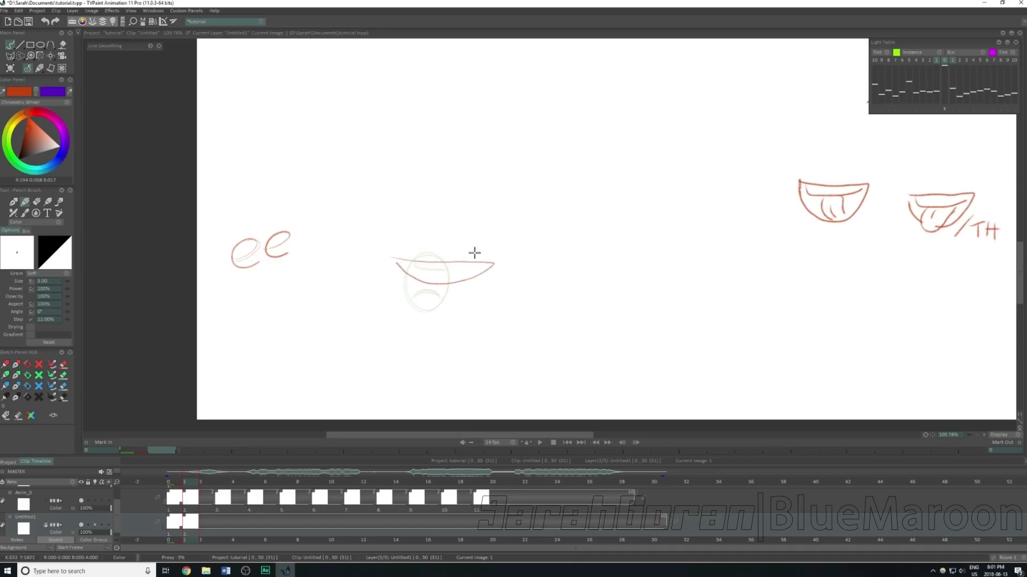
pyautogui.moveTo(490, 261)
pyautogui.mouseDown()
pyautogui.moveTo(442, 282)
pyautogui.moveTo(394, 267)
pyautogui.mouseUp()
pyautogui.moveTo(491, 263); pyautogui.dragTo(394, 262)
# Step: Shift the "ee" mouth slightly left to centre it over the ghosted W mouth, then return to freehand drawing
pyautogui.click(51, 55)
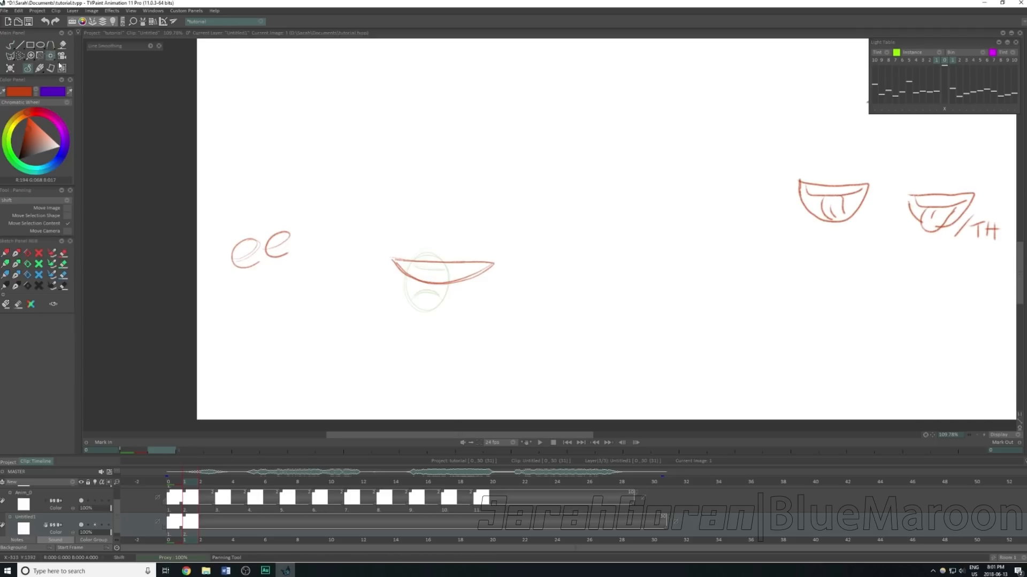
pyautogui.moveTo(473, 271); pyautogui.dragTo(458, 271)
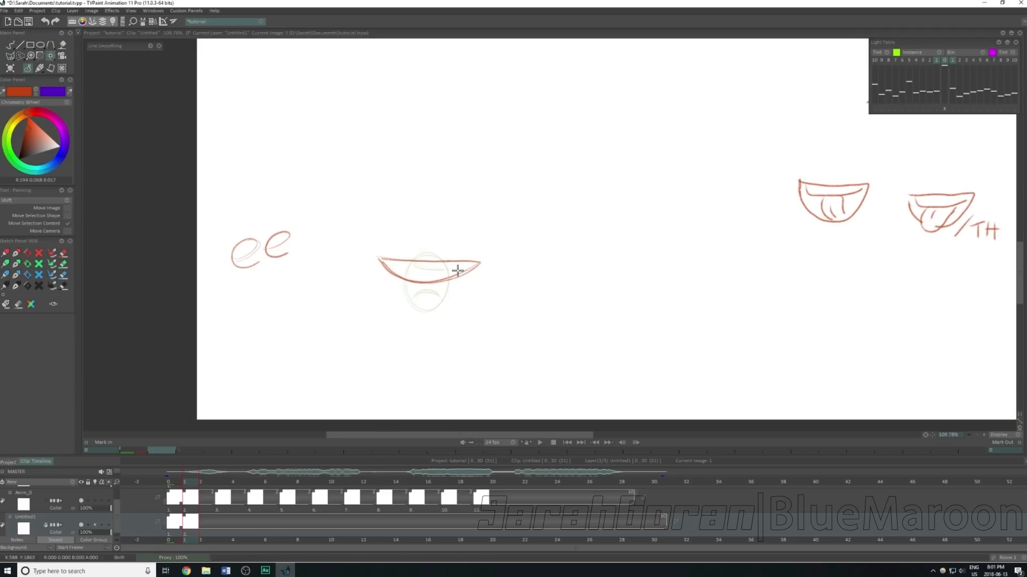
pyautogui.click(11, 46)
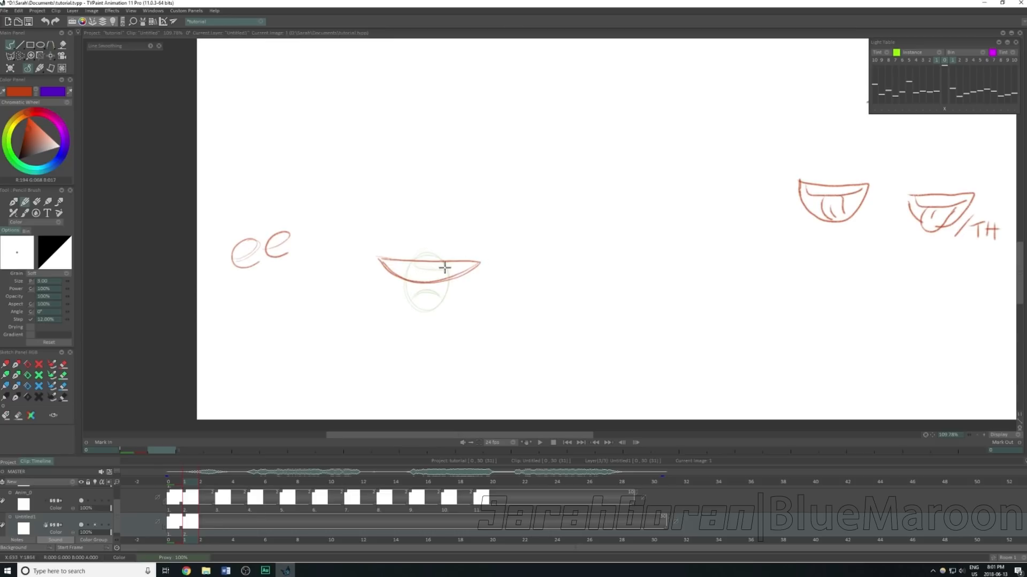
pyautogui.moveTo(491, 260); pyautogui.dragTo(507, 263)
pyautogui.moveTo(369, 256)
pyautogui.mouseDown()
pyautogui.moveTo(350, 255)
pyautogui.moveTo(355, 264)
pyautogui.mouseUp()
pyautogui.hotkey('ctrl', 'z')
pyautogui.hotkey('ctrl', 'z')
pyautogui.hotkey('ctrl', 'z')
pyautogui.hotkey('ctrl', 'z')
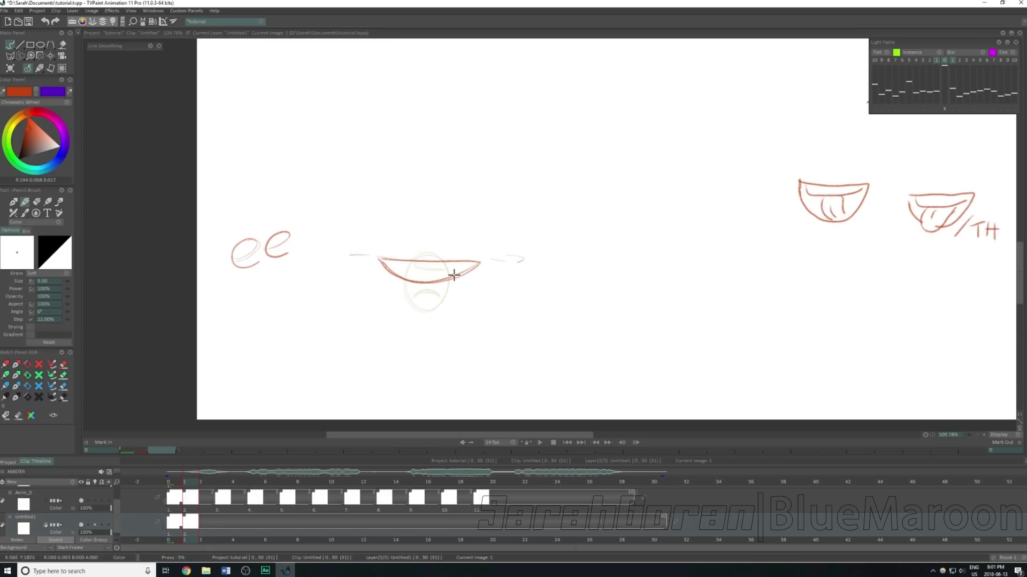
# Step: Add the upper teeth and tongue to the "ee" mouth and scrub frames 0 to 1 to check the change
pyautogui.moveTo(392, 261)
pyautogui.mouseDown()
pyautogui.moveTo(470, 262)
pyautogui.moveTo(391, 264)
pyautogui.moveTo(441, 280)
pyautogui.moveTo(403, 278)
pyautogui.moveTo(441, 279)
pyautogui.mouseUp()
pyautogui.moveTo(178, 482); pyautogui.dragTo(189, 495)
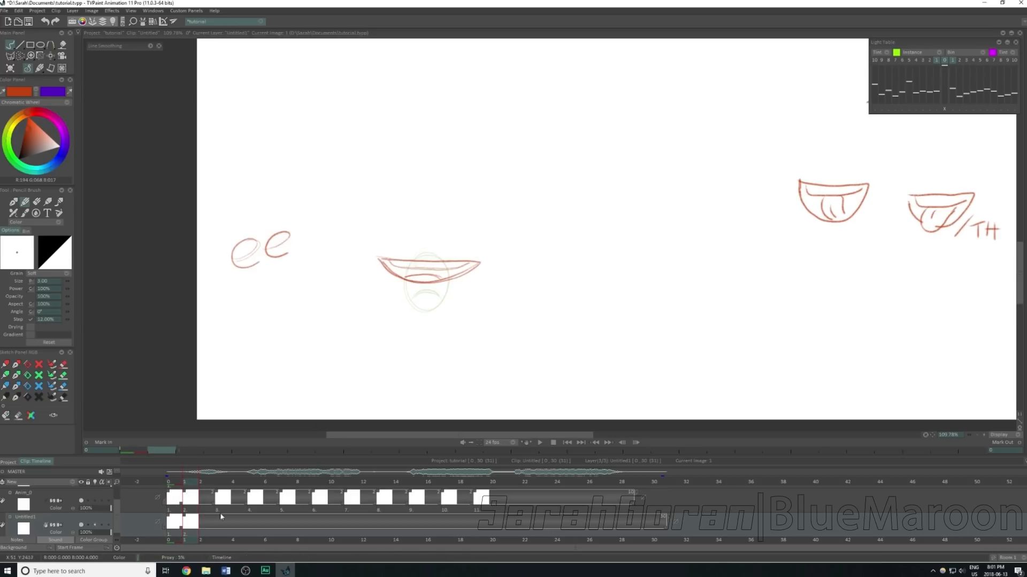
# Step: Add a blank drawing at frame 3 of Untitled1 and draw a slightly deeper "AH" mouth with upper teeth and tongue
pyautogui.click(217, 493)
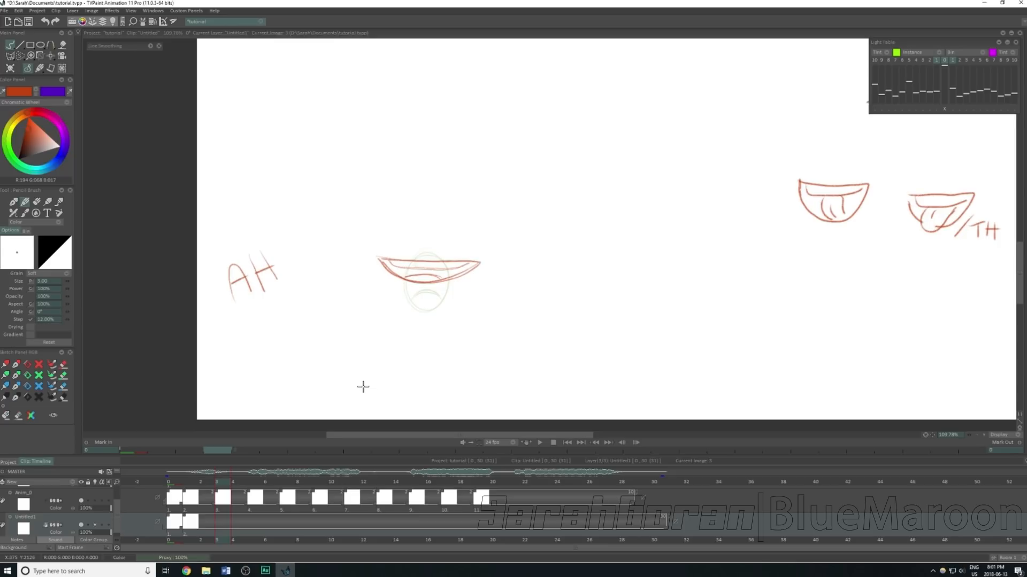
pyautogui.press('BackSpace')
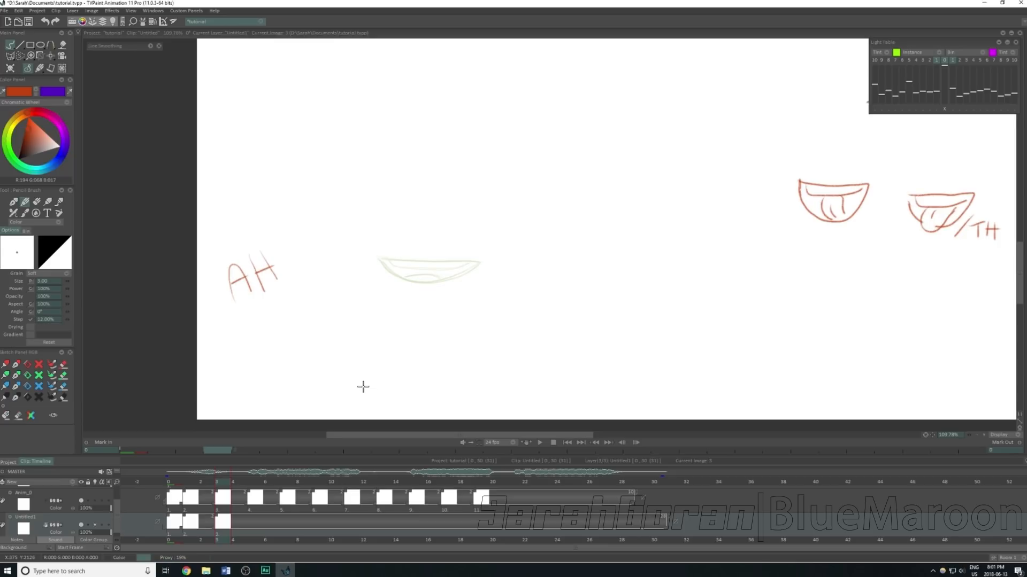
pyautogui.moveTo(380, 258)
pyautogui.mouseDown()
pyautogui.moveTo(480, 262)
pyautogui.moveTo(425, 293)
pyautogui.moveTo(390, 282)
pyautogui.moveTo(378, 256)
pyautogui.mouseUp()
pyautogui.moveTo(479, 262)
pyautogui.mouseDown()
pyautogui.moveTo(446, 291)
pyautogui.moveTo(399, 289)
pyautogui.moveTo(383, 256)
pyautogui.mouseUp()
pyautogui.hotkey('ctrl', 'z')
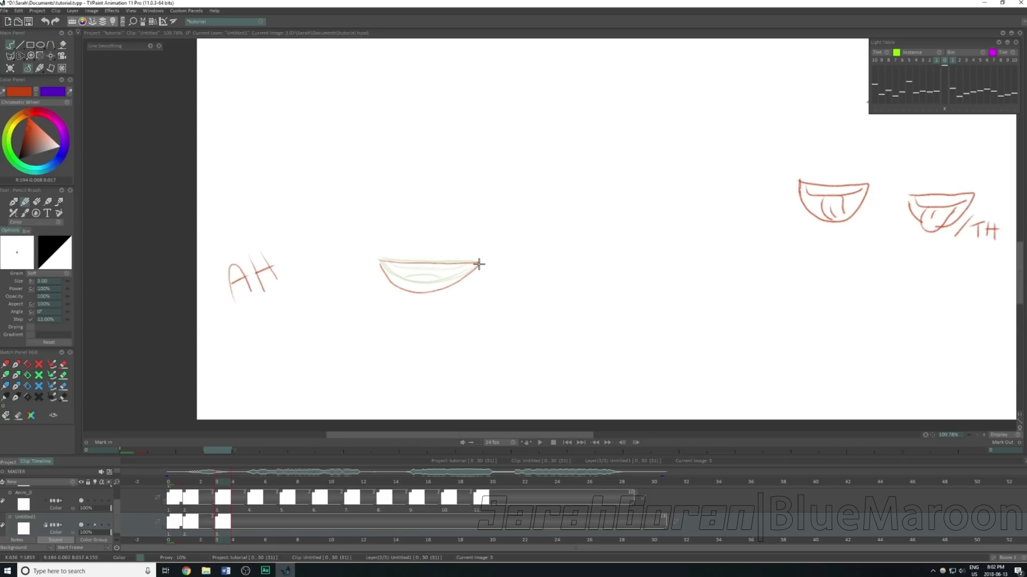
pyautogui.moveTo(479, 264)
pyautogui.mouseDown()
pyautogui.moveTo(415, 292)
pyautogui.moveTo(380, 265)
pyautogui.mouseUp()
pyautogui.moveTo(479, 265)
pyautogui.mouseDown()
pyautogui.moveTo(411, 291)
pyautogui.moveTo(378, 261)
pyautogui.mouseUp()
pyautogui.moveTo(477, 259); pyautogui.dragTo(377, 261)
pyautogui.moveTo(473, 262)
pyautogui.mouseDown()
pyautogui.moveTo(389, 262)
pyautogui.moveTo(455, 269)
pyautogui.moveTo(392, 271)
pyautogui.mouseUp()
pyautogui.moveTo(444, 289); pyautogui.dragTo(408, 286)
# Step: Scrub the labels from frame 3 to 7, then hold the Anim_0 "AH" label through frame 5 so the next starts at frame 6
pyautogui.moveTo(223, 485)
pyautogui.mouseDown()
pyautogui.moveTo(208, 485)
pyautogui.moveTo(287, 494)
pyautogui.mouseUp()
pyautogui.click(252, 484)
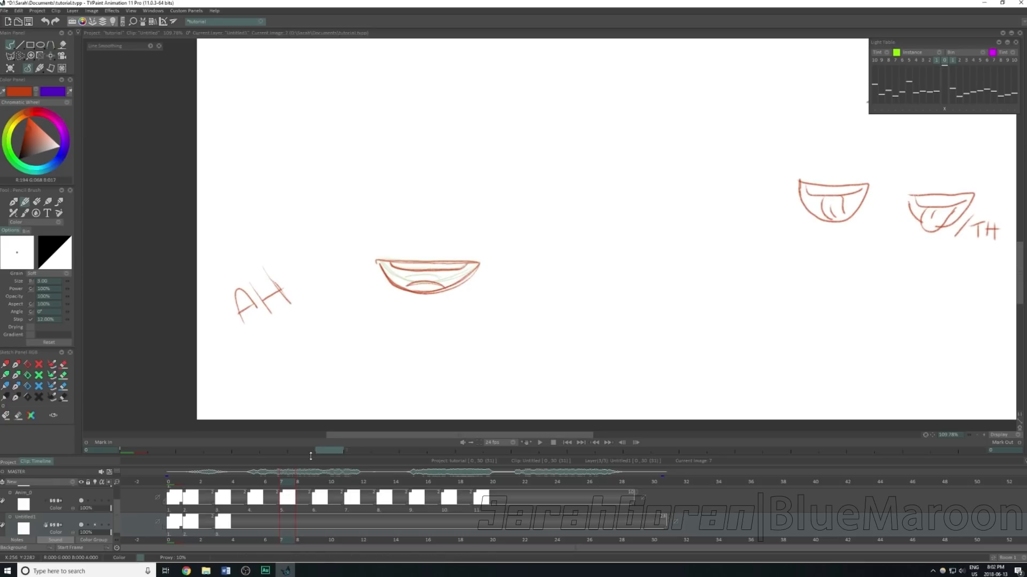
pyautogui.click(261, 484)
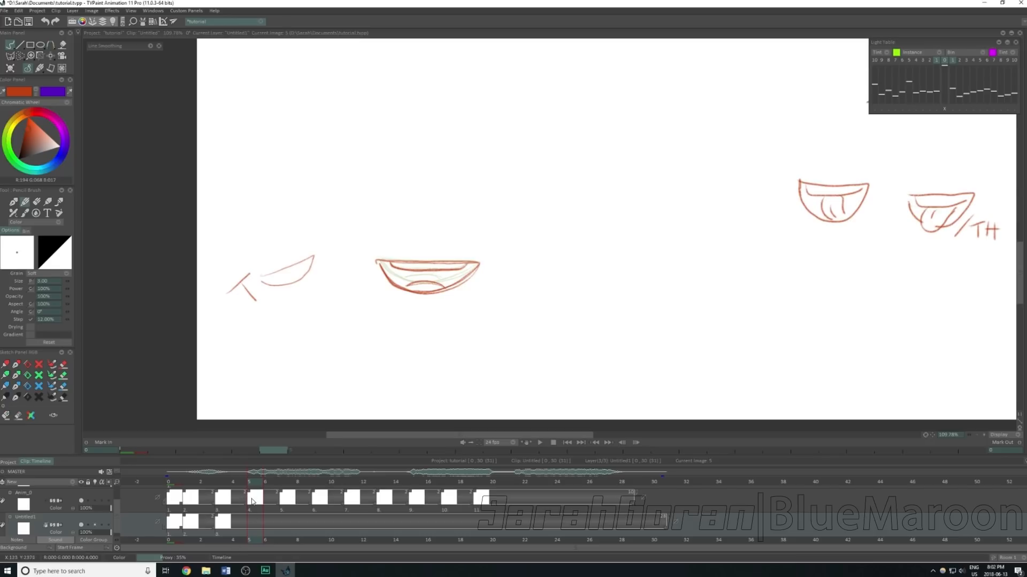
pyautogui.moveTo(245, 505)
pyautogui.mouseDown()
pyautogui.moveTo(262, 508)
pyautogui.moveTo(293, 488)
pyautogui.moveTo(303, 491)
pyautogui.moveTo(259, 496)
pyautogui.moveTo(331, 501)
pyautogui.moveTo(236, 506)
pyautogui.moveTo(358, 511)
pyautogui.moveTo(335, 507)
pyautogui.moveTo(522, 491)
pyautogui.moveTo(236, 493)
pyautogui.mouseUp()
pyautogui.click(224, 483)
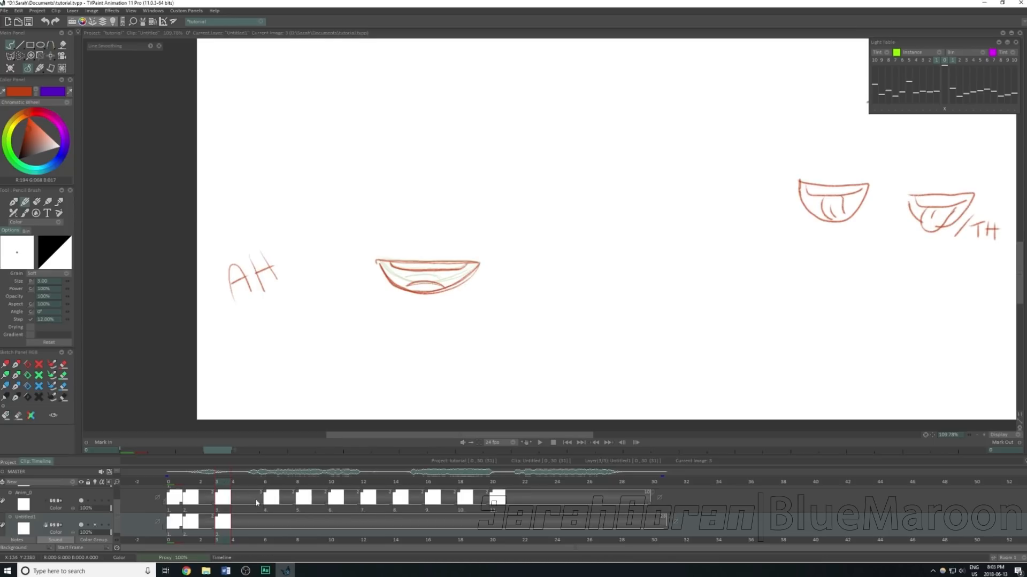
# Step: Add a drawing at frame 5 of Untitled1 and draw a deeper, wider-open "AH" mouth with upper teeth and tongue
pyautogui.moveTo(219, 481); pyautogui.dragTo(256, 506)
pyautogui.click(257, 507)
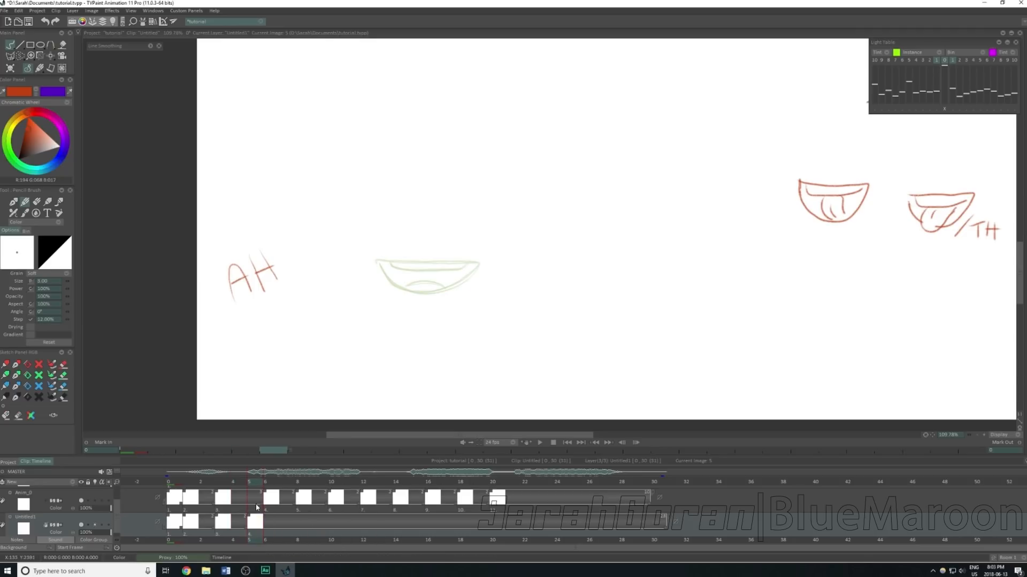
pyautogui.moveTo(376, 261)
pyautogui.mouseDown()
pyautogui.moveTo(486, 260)
pyautogui.moveTo(442, 301)
pyautogui.moveTo(392, 290)
pyautogui.moveTo(376, 259)
pyautogui.mouseUp()
pyautogui.moveTo(482, 266)
pyautogui.mouseDown()
pyautogui.moveTo(465, 287)
pyautogui.moveTo(421, 305)
pyautogui.moveTo(383, 268)
pyautogui.mouseUp()
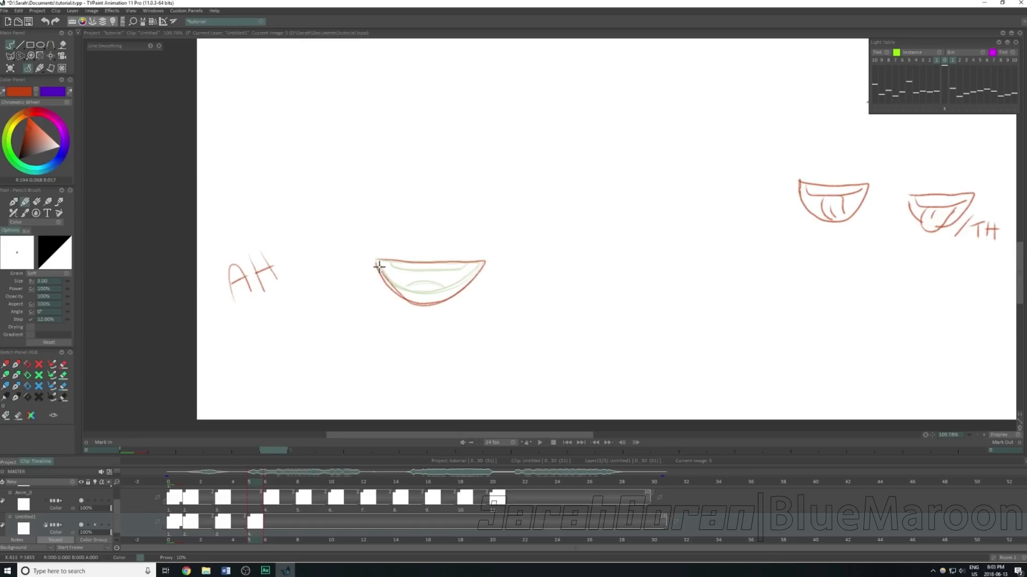
pyautogui.moveTo(449, 292); pyautogui.dragTo(400, 291)
pyautogui.moveTo(483, 262)
pyautogui.mouseDown()
pyautogui.moveTo(391, 260)
pyautogui.moveTo(470, 268)
pyautogui.moveTo(390, 262)
pyautogui.mouseUp()
# Step: Add a blank drawing after the frame 5 mouth on Untitled1 and move its start to frame 7
pyautogui.moveTo(245, 482)
pyautogui.mouseDown()
pyautogui.moveTo(280, 500)
pyautogui.moveTo(256, 502)
pyautogui.moveTo(268, 505)
pyautogui.mouseUp()
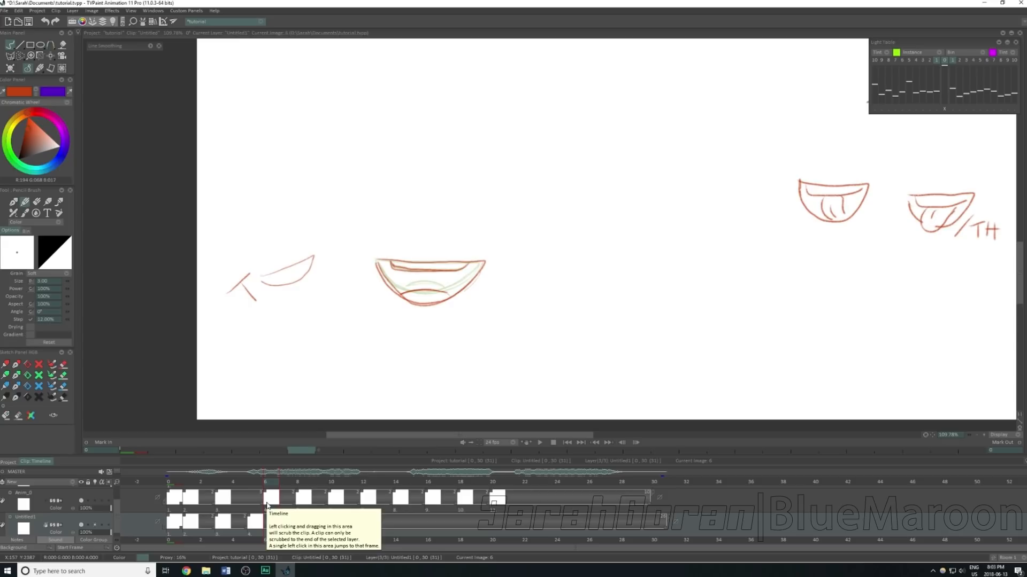
pyautogui.press('Insert')
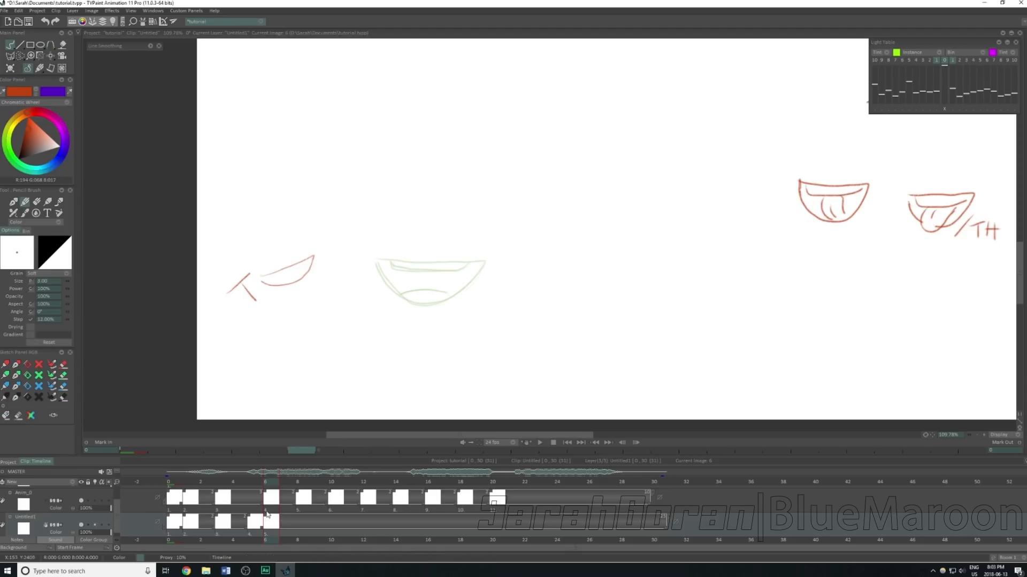
pyautogui.moveTo(262, 532); pyautogui.dragTo(277, 531)
pyautogui.click(287, 480)
# Step: Draw a shallower, wide mouth with upper teeth and a raised tongue at frame 7 of Untitled1
pyautogui.moveTo(377, 261)
pyautogui.mouseDown()
pyautogui.moveTo(492, 262)
pyautogui.moveTo(430, 288)
pyautogui.moveTo(377, 263)
pyautogui.mouseUp()
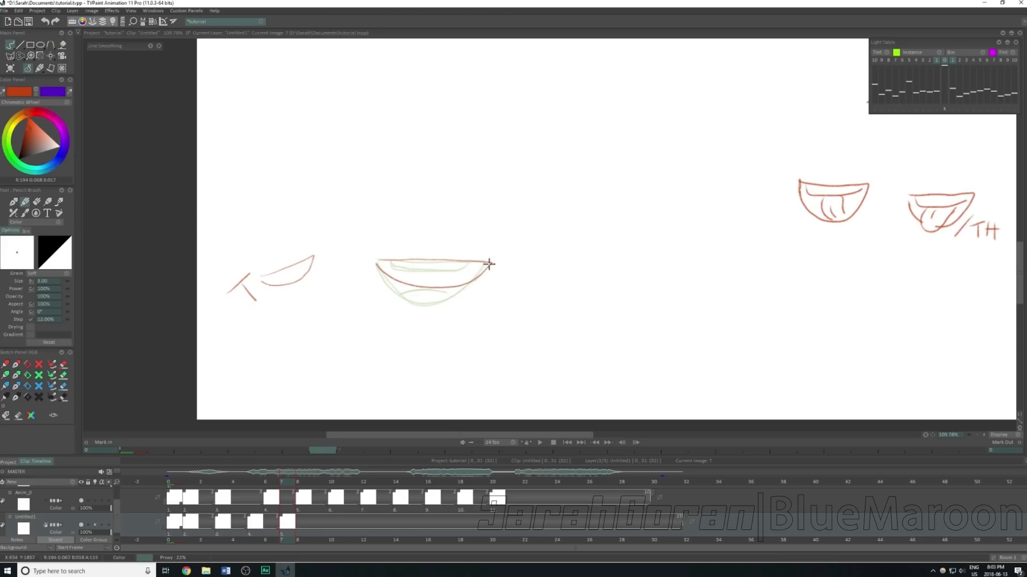
pyautogui.moveTo(494, 261); pyautogui.dragTo(380, 261)
pyautogui.moveTo(484, 265)
pyautogui.mouseDown()
pyautogui.moveTo(447, 287)
pyautogui.moveTo(398, 279)
pyautogui.mouseUp()
pyautogui.moveTo(472, 262); pyautogui.dragTo(394, 272)
pyautogui.moveTo(470, 264); pyautogui.dragTo(394, 267)
pyautogui.moveTo(455, 286); pyautogui.dragTo(411, 278)
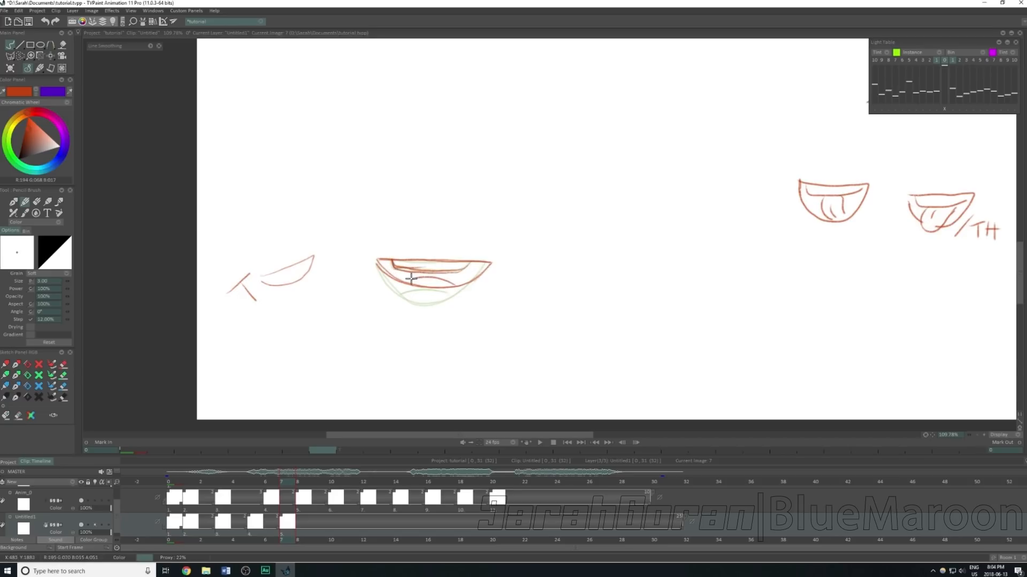
# Step: Add a drawing at frame 8 of Untitled1 and draw a wide, deep "AH" mouth with upper teeth and tongue
pyautogui.click(300, 485)
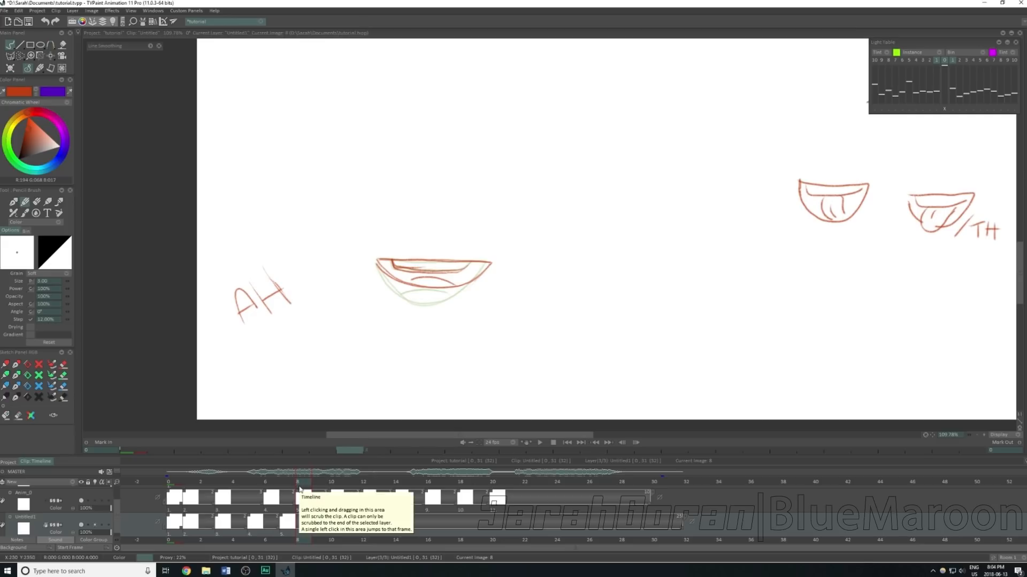
pyautogui.press('BackSpace')
pyautogui.moveTo(377, 260)
pyautogui.mouseDown()
pyautogui.moveTo(494, 263)
pyautogui.moveTo(435, 299)
pyautogui.moveTo(393, 287)
pyautogui.moveTo(378, 261)
pyautogui.mouseUp()
pyautogui.moveTo(488, 268)
pyautogui.mouseDown()
pyautogui.moveTo(451, 301)
pyautogui.moveTo(414, 300)
pyautogui.moveTo(378, 264)
pyautogui.mouseUp()
pyautogui.moveTo(463, 272); pyautogui.dragTo(401, 272)
pyautogui.moveTo(468, 265); pyautogui.dragTo(394, 266)
pyautogui.press('e')
pyautogui.moveTo(477, 278)
pyautogui.mouseDown()
pyautogui.moveTo(412, 296)
pyautogui.moveTo(395, 267)
pyautogui.mouseUp()
pyautogui.press('e')
pyautogui.moveTo(489, 269)
pyautogui.mouseDown()
pyautogui.moveTo(441, 303)
pyautogui.moveTo(406, 296)
pyautogui.moveTo(380, 264)
pyautogui.mouseUp()
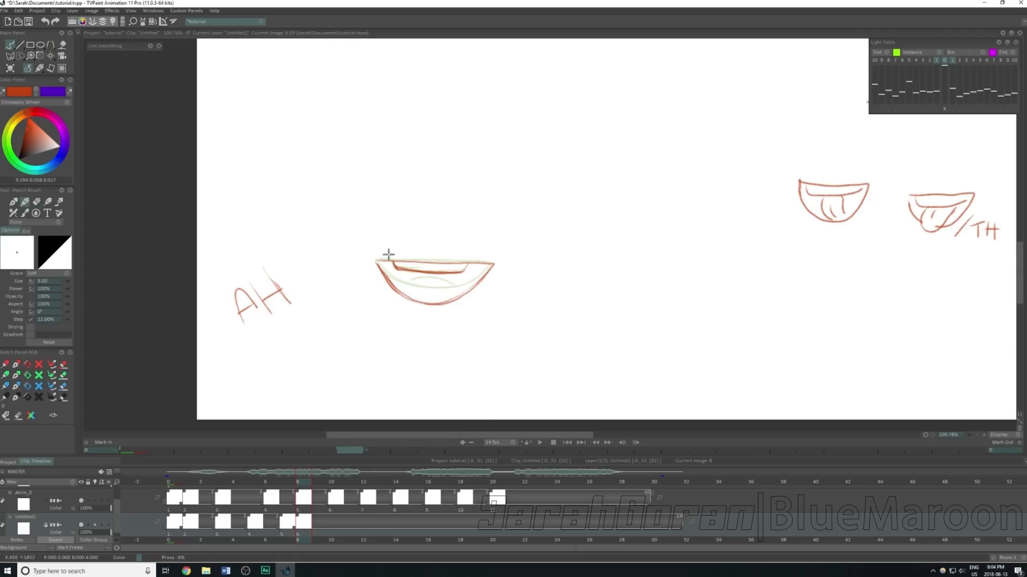
pyautogui.moveTo(452, 298); pyautogui.dragTo(406, 295)
# Step: Add a drawing at frame 10 of Untitled1 and draw a closed, slightly curved line mouth for the "B" label
pyautogui.click(316, 506)
pyautogui.click(332, 508)
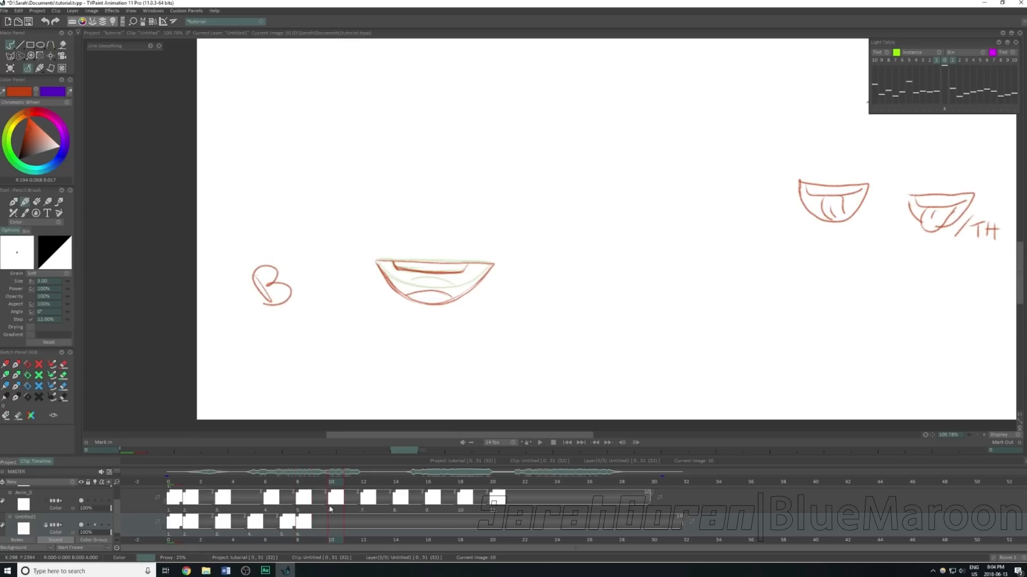
pyautogui.press('7')
pyautogui.moveTo(373, 263)
pyautogui.mouseDown()
pyautogui.moveTo(483, 270)
pyautogui.moveTo(506, 267)
pyautogui.moveTo(369, 261)
pyautogui.moveTo(512, 260)
pyautogui.moveTo(370, 261)
pyautogui.mouseUp()
pyautogui.moveTo(504, 267); pyautogui.dragTo(365, 263)
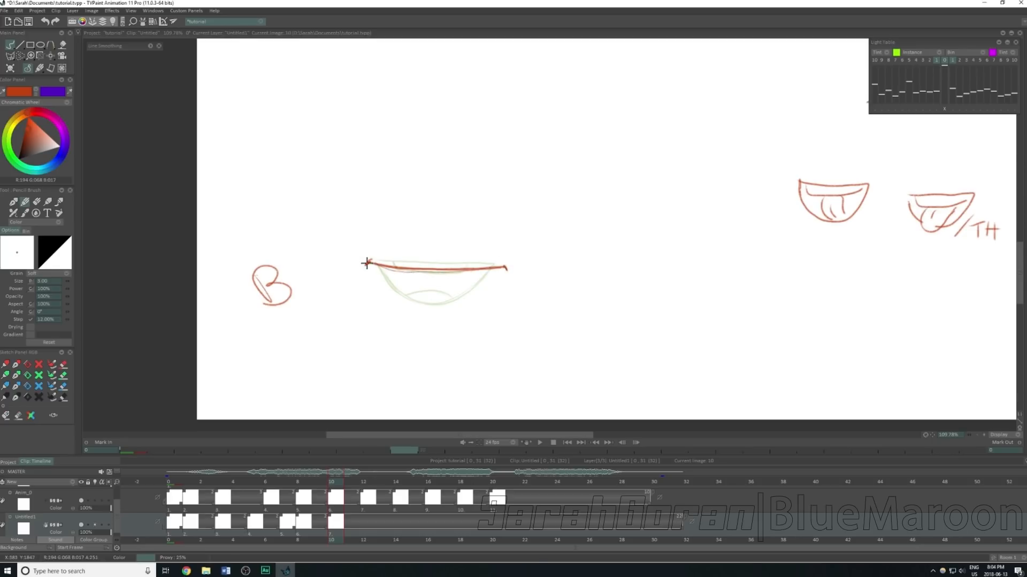
# Step: Add a drawing at frame 12 of Untitled1 and draw a wide, barely open "UH" mouth with teeth and tongue
pyautogui.click(367, 498)
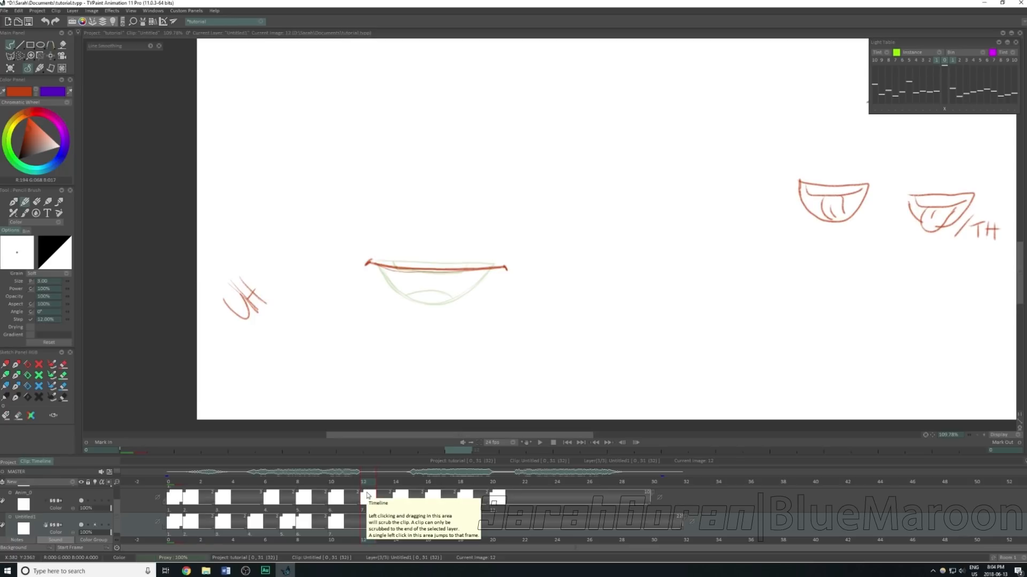
pyautogui.moveTo(367, 497)
pyautogui.mouseDown()
pyautogui.moveTo(333, 510)
pyautogui.moveTo(364, 511)
pyautogui.moveTo(324, 523)
pyautogui.moveTo(379, 516)
pyautogui.mouseUp()
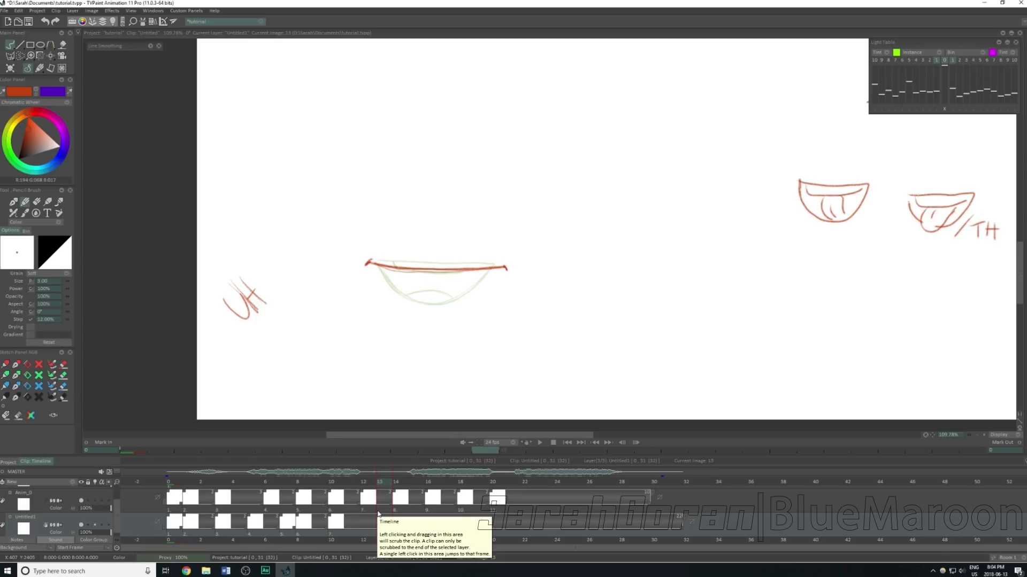
pyautogui.click(365, 516)
pyautogui.moveTo(369, 263)
pyautogui.mouseDown()
pyautogui.moveTo(506, 266)
pyautogui.moveTo(450, 281)
pyautogui.moveTo(390, 279)
pyautogui.moveTo(369, 264)
pyautogui.mouseUp()
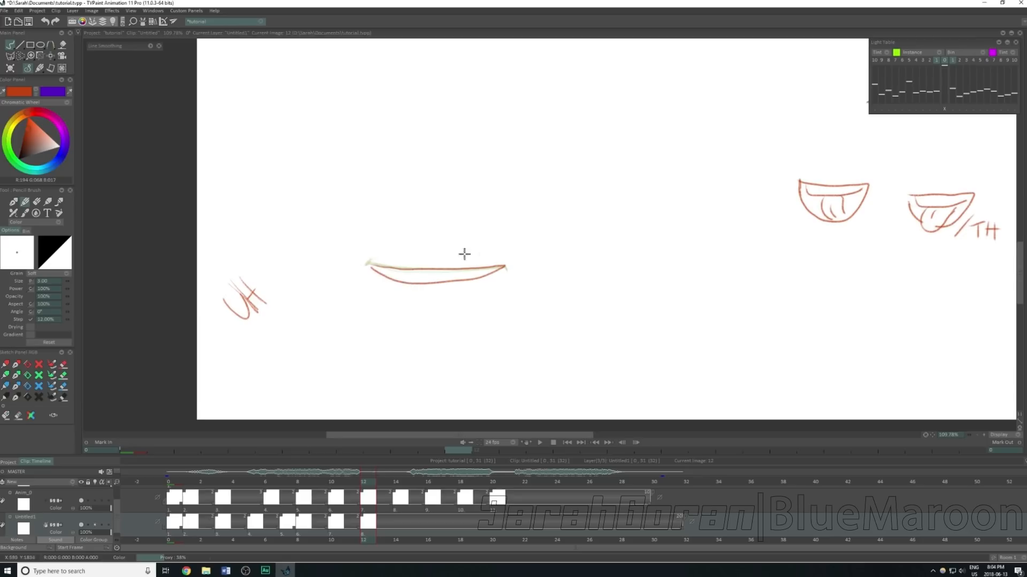
pyautogui.moveTo(504, 266)
pyautogui.mouseDown()
pyautogui.moveTo(369, 264)
pyautogui.moveTo(510, 265)
pyautogui.moveTo(441, 285)
pyautogui.moveTo(397, 281)
pyautogui.moveTo(376, 261)
pyautogui.moveTo(507, 269)
pyautogui.moveTo(451, 286)
pyautogui.moveTo(395, 281)
pyautogui.moveTo(369, 263)
pyautogui.mouseUp()
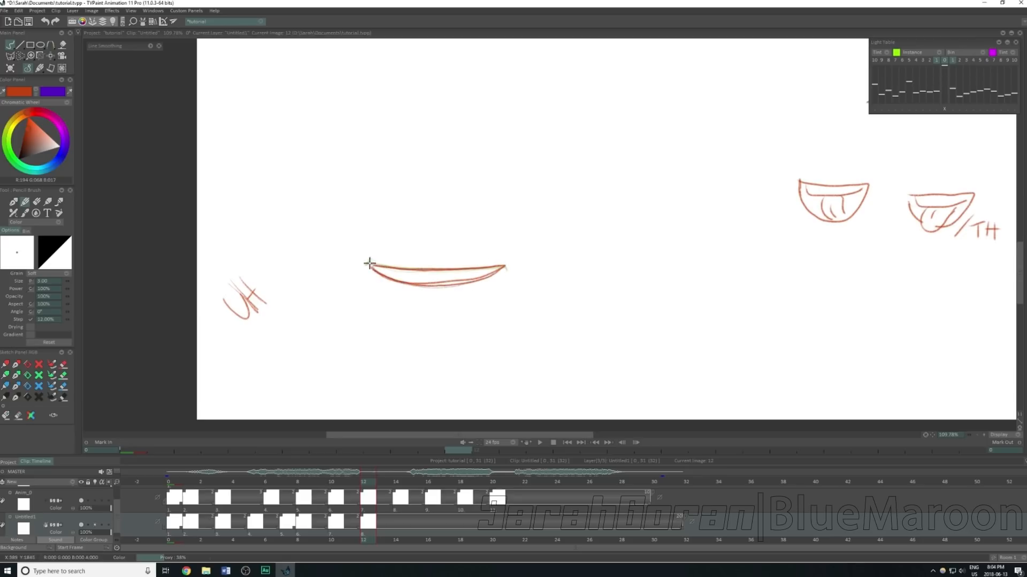
pyautogui.moveTo(467, 282)
pyautogui.mouseDown()
pyautogui.moveTo(403, 283)
pyautogui.moveTo(478, 269)
pyautogui.moveTo(419, 278)
pyautogui.moveTo(388, 264)
pyautogui.moveTo(427, 289)
pyautogui.moveTo(417, 285)
pyautogui.moveTo(455, 284)
pyautogui.moveTo(411, 283)
pyautogui.moveTo(459, 283)
pyautogui.mouseUp()
pyautogui.hotkey('ctrl', 'z')
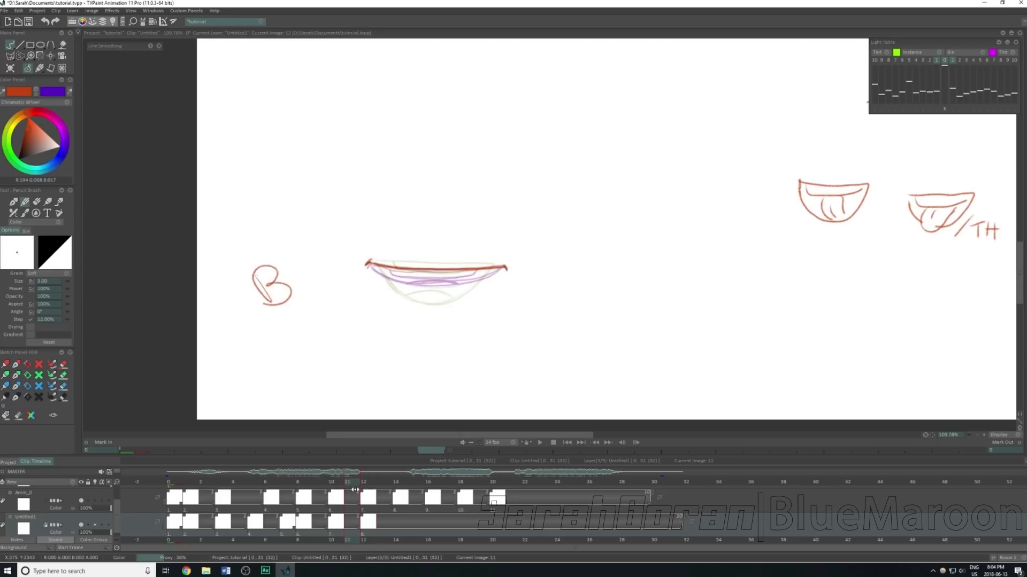
# Step: Add a drawing at frame 14 of Untitled1 and draw a round "OO" mouth with upper teeth
pyautogui.click(382, 497)
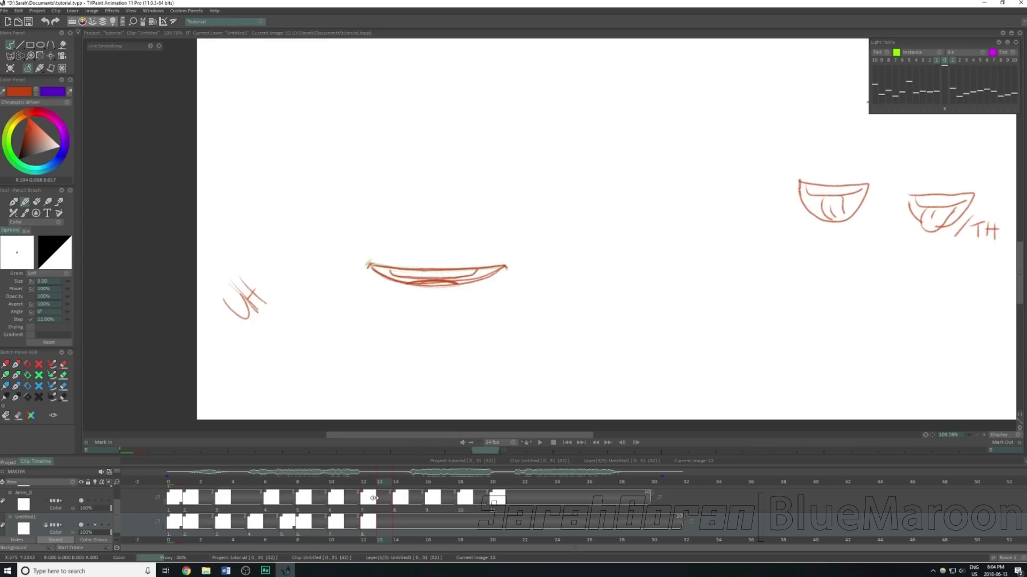
pyautogui.click(392, 510)
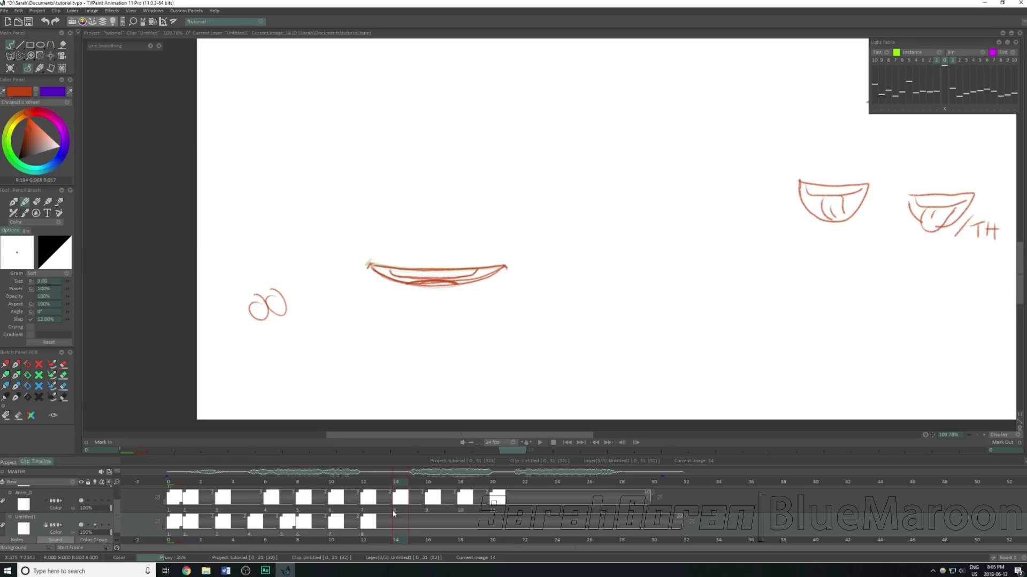
pyautogui.press('Delete')
pyautogui.moveTo(493, 271)
pyautogui.mouseDown()
pyautogui.moveTo(408, 277)
pyautogui.moveTo(447, 266)
pyautogui.moveTo(408, 278)
pyautogui.moveTo(429, 299)
pyautogui.moveTo(460, 272)
pyautogui.moveTo(418, 302)
pyautogui.moveTo(454, 288)
pyautogui.moveTo(434, 262)
pyautogui.moveTo(411, 290)
pyautogui.moveTo(419, 302)
pyautogui.moveTo(449, 296)
pyautogui.moveTo(421, 280)
pyautogui.moveTo(416, 265)
pyautogui.moveTo(416, 277)
pyautogui.moveTo(452, 276)
pyautogui.moveTo(415, 271)
pyautogui.mouseUp()
pyautogui.hotkey('ctrl', 'z')
pyautogui.hotkey('ctrl', 'z')
# Step: Add a drawing at frame 16 of Untitled1 and draw a smaller, narrower "OO" mouth with teeth and tongue inside the previous outline
pyautogui.moveTo(398, 483)
pyautogui.mouseDown()
pyautogui.moveTo(383, 491)
pyautogui.moveTo(409, 516)
pyautogui.moveTo(428, 518)
pyautogui.mouseUp()
pyautogui.click(428, 517)
pyautogui.moveTo(428, 274)
pyautogui.mouseDown()
pyautogui.moveTo(424, 304)
pyautogui.moveTo(441, 275)
pyautogui.moveTo(424, 304)
pyautogui.moveTo(449, 282)
pyautogui.moveTo(442, 273)
pyautogui.moveTo(423, 300)
pyautogui.moveTo(433, 270)
pyautogui.moveTo(429, 285)
pyautogui.moveTo(432, 291)
pyautogui.mouseUp()
pyautogui.hotkey('ctrl', 'z')
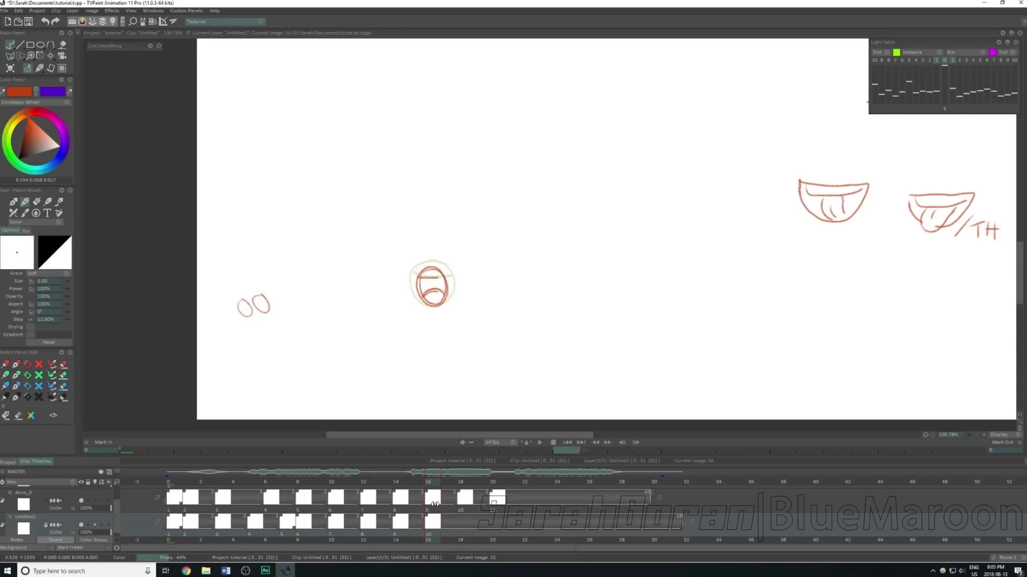
# Step: Add a drawing at frame 18 of Untitled1 and reuse the closed "B" mouth from frame 10 for the "M" label
pyautogui.click(461, 516)
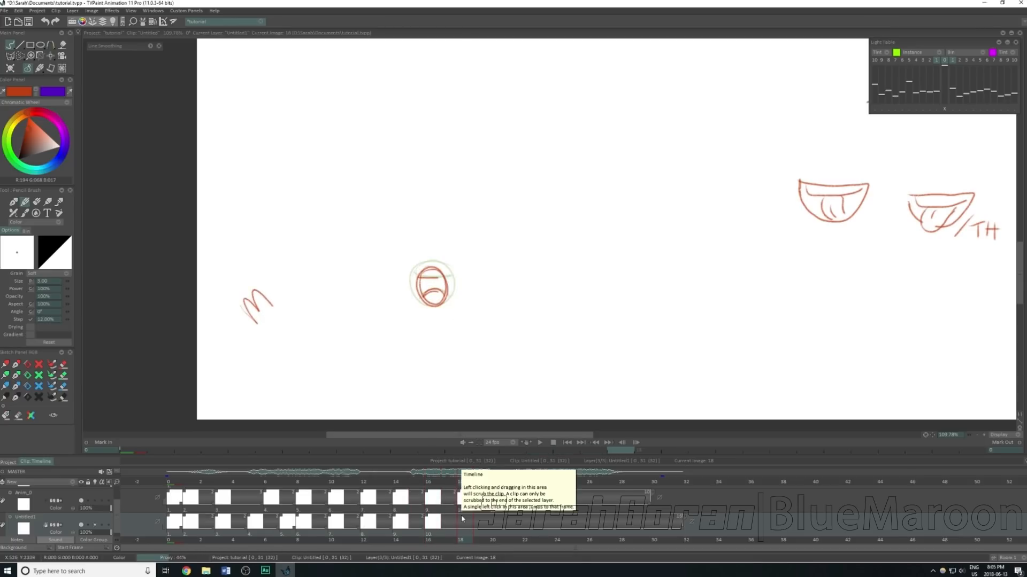
pyautogui.doubleClick(463, 519)
pyautogui.moveTo(384, 281); pyautogui.dragTo(475, 283)
pyautogui.hotkey('ctrl', 'z')
pyautogui.moveTo(380, 483); pyautogui.dragTo(340, 498)
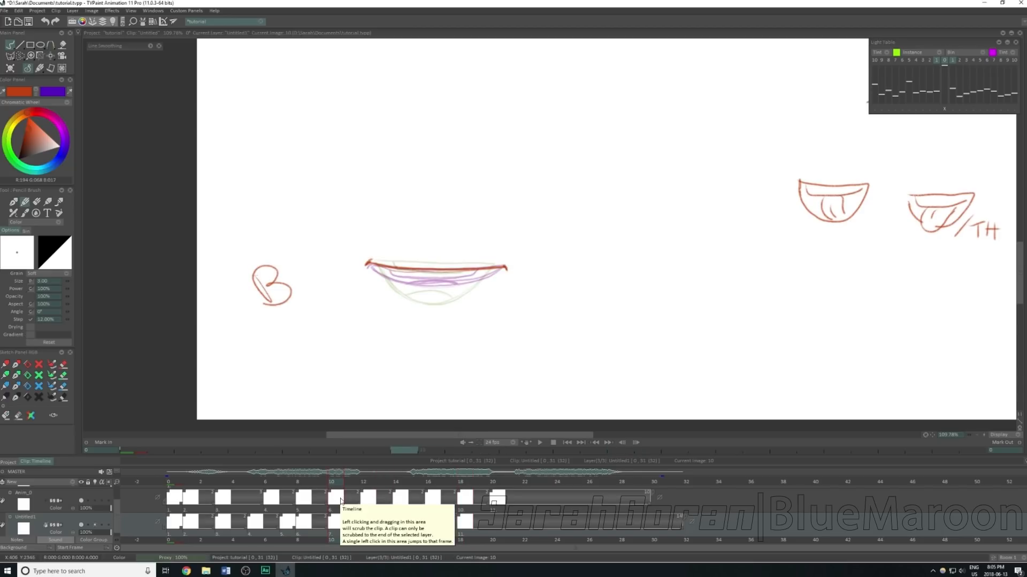
pyautogui.click(459, 483)
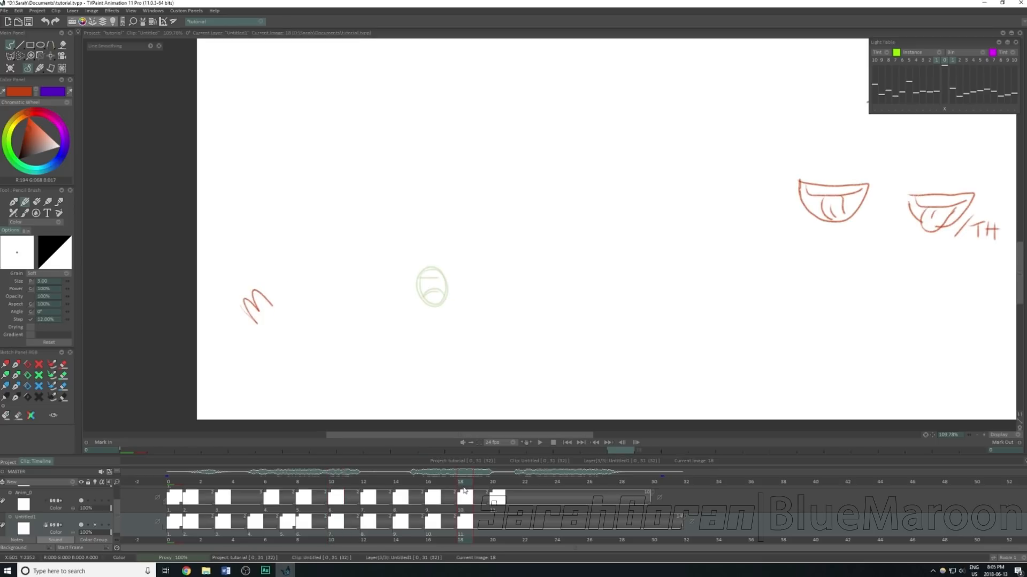
pyautogui.hotkey('ctrl', 'v')
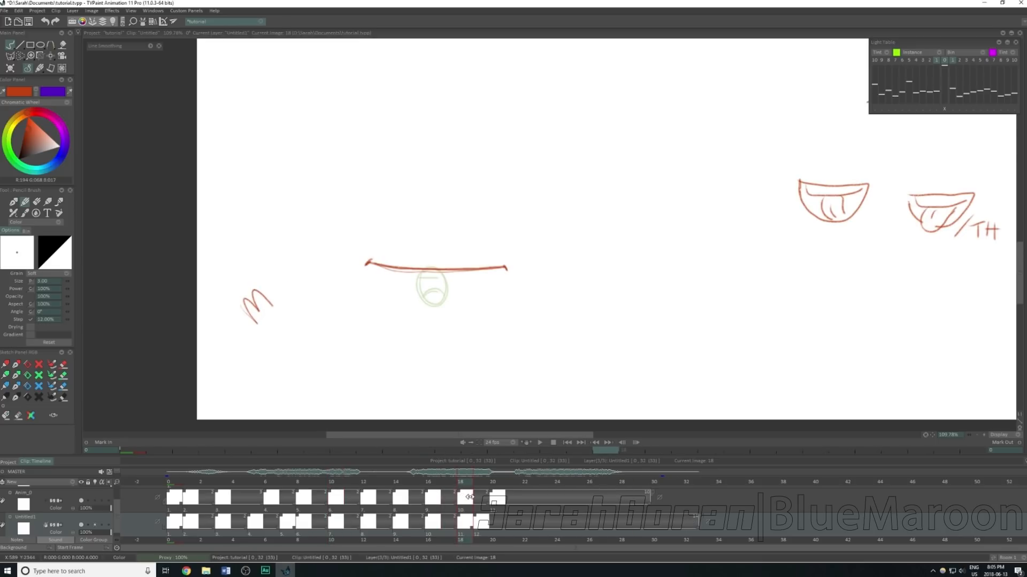
# Step: Move the extra drawing's start to frame 20 on Untitled1 and draw a wide, shallow "er" mouth with teeth and tongue
pyautogui.click(483, 522)
pyautogui.moveTo(476, 522); pyautogui.dragTo(490, 522)
pyautogui.click(466, 484)
pyautogui.moveTo(466, 484); pyautogui.dragTo(493, 489)
pyautogui.moveTo(366, 263)
pyautogui.mouseDown()
pyautogui.moveTo(509, 265)
pyautogui.moveTo(450, 283)
pyautogui.moveTo(369, 264)
pyautogui.mouseUp()
pyautogui.moveTo(499, 268)
pyautogui.mouseDown()
pyautogui.moveTo(436, 285)
pyautogui.moveTo(372, 262)
pyautogui.mouseUp()
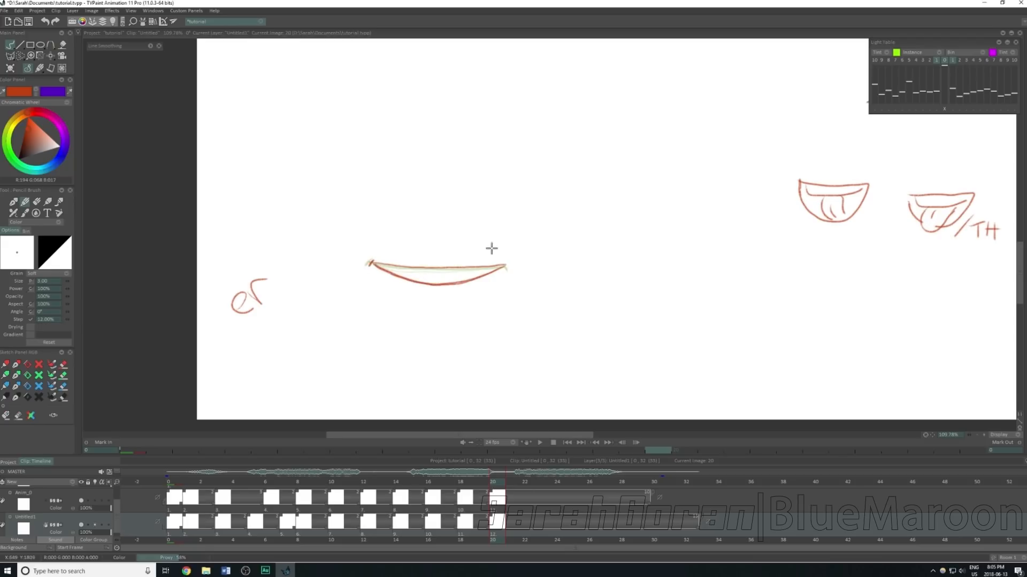
pyautogui.moveTo(480, 272); pyautogui.dragTo(396, 273)
pyautogui.moveTo(474, 271); pyautogui.dragTo(394, 269)
pyautogui.moveTo(463, 283); pyautogui.dragTo(412, 279)
# Step: Add a drawing at frame 22 of Untitled1 and draw a narrower, more open mouth with upper teeth and tongue
pyautogui.moveTo(480, 484); pyautogui.dragTo(523, 500)
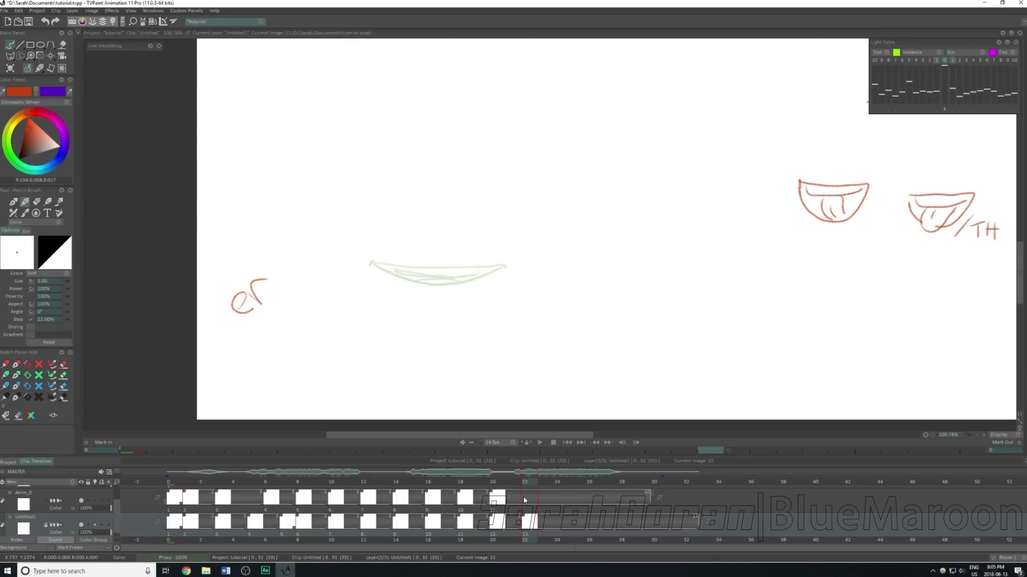
pyautogui.moveTo(493, 268)
pyautogui.mouseDown()
pyautogui.moveTo(394, 271)
pyautogui.moveTo(428, 300)
pyautogui.moveTo(488, 272)
pyautogui.moveTo(464, 297)
pyautogui.moveTo(403, 286)
pyautogui.mouseUp()
pyautogui.moveTo(465, 291)
pyautogui.mouseDown()
pyautogui.moveTo(412, 294)
pyautogui.moveTo(481, 288)
pyautogui.moveTo(403, 272)
pyautogui.mouseUp()
pyautogui.moveTo(481, 270); pyautogui.dragTo(396, 273)
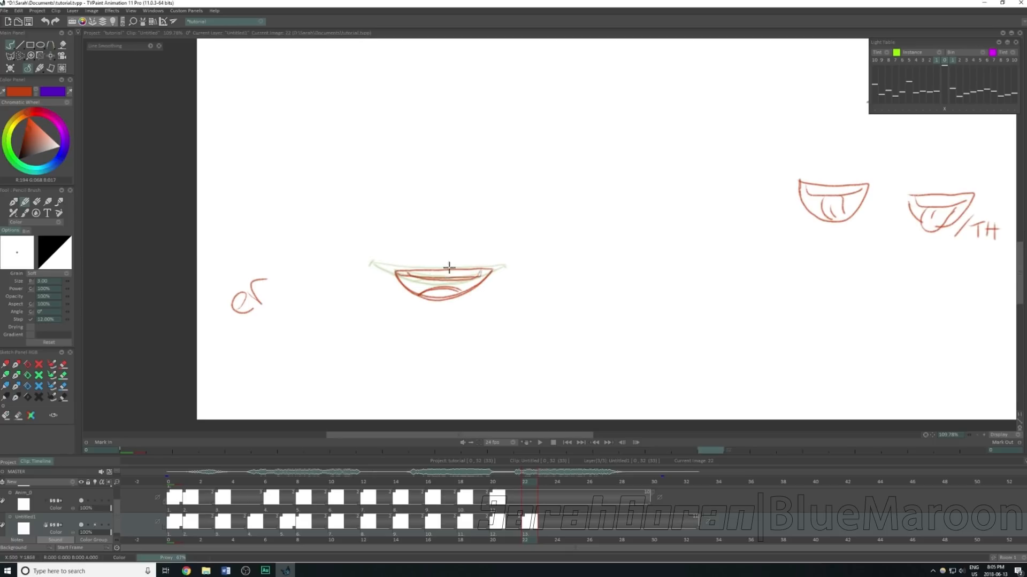
pyautogui.moveTo(481, 272); pyautogui.dragTo(397, 272)
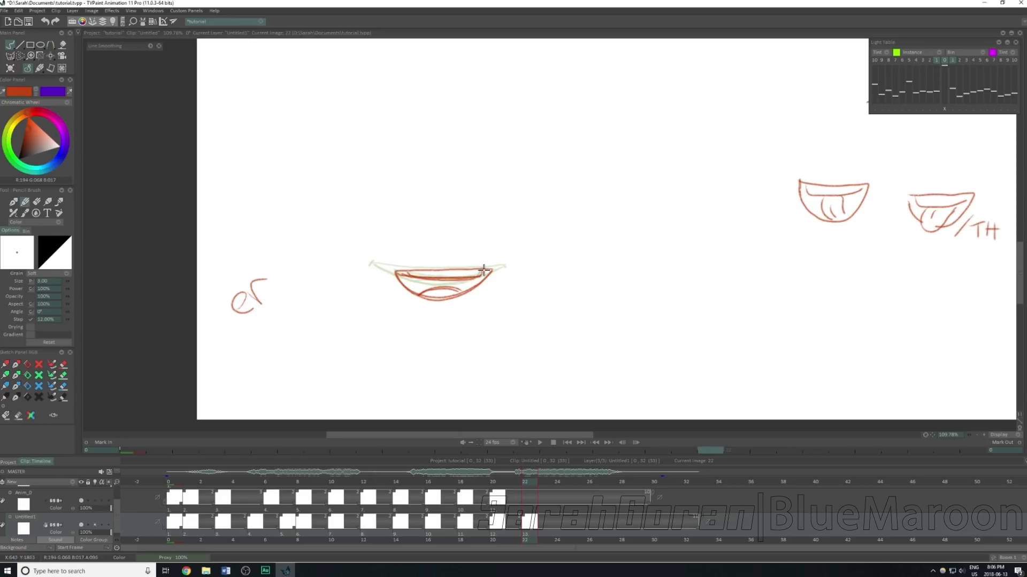
# Step: Add a drawing at frame 24 of Untitled1 and draw a small round mouth with upper teeth and tongue
pyautogui.moveTo(530, 481)
pyautogui.mouseDown()
pyautogui.moveTo(540, 485)
pyautogui.moveTo(510, 491)
pyautogui.moveTo(556, 516)
pyautogui.mouseUp()
pyautogui.press('BackSpace')
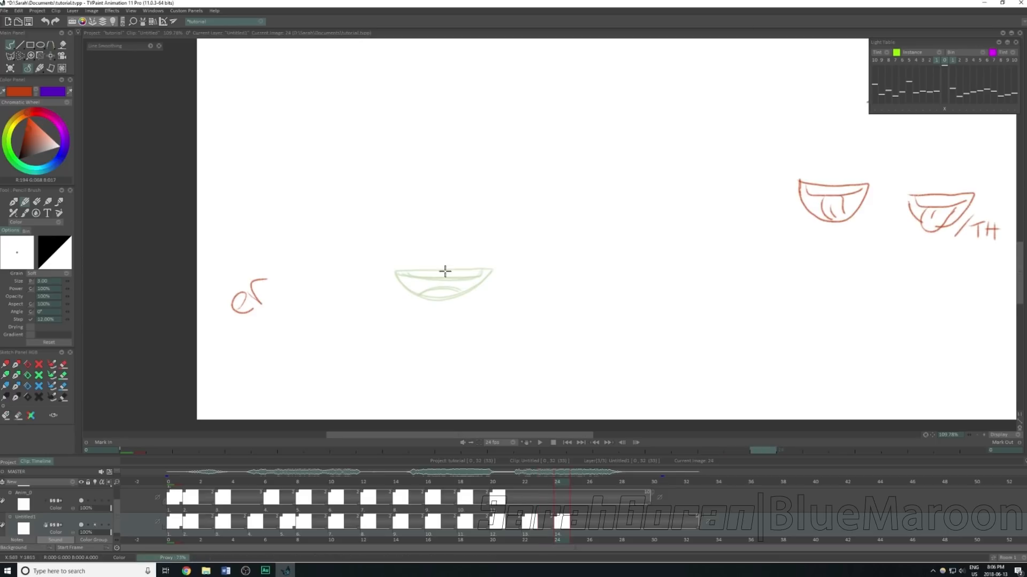
pyautogui.moveTo(439, 267)
pyautogui.mouseDown()
pyautogui.moveTo(413, 279)
pyautogui.moveTo(459, 293)
pyautogui.moveTo(435, 270)
pyautogui.moveTo(449, 268)
pyautogui.moveTo(458, 297)
pyautogui.moveTo(429, 268)
pyautogui.moveTo(460, 278)
pyautogui.mouseUp()
pyautogui.hotkey('ctrl', 'z')
pyautogui.moveTo(460, 278)
pyautogui.mouseDown()
pyautogui.moveTo(437, 279)
pyautogui.moveTo(463, 293)
pyautogui.mouseUp()
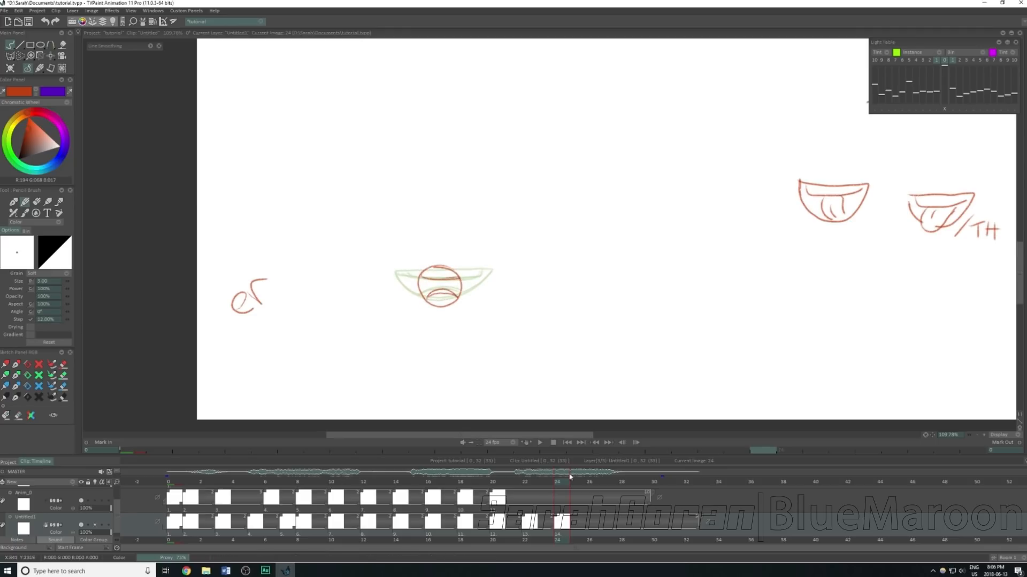
# Step: Add a drawing at frame 26 of Untitled1 and draw a wide, open mouth with upper teeth and tongue
pyautogui.click(548, 502)
pyautogui.moveTo(567, 506); pyautogui.dragTo(591, 507)
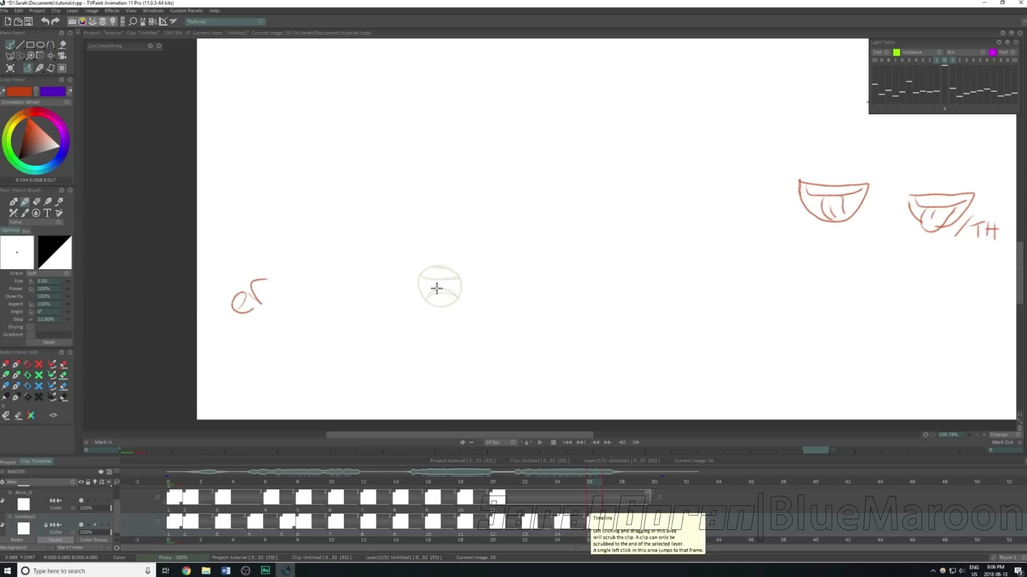
pyautogui.moveTo(401, 274)
pyautogui.mouseDown()
pyautogui.moveTo(492, 272)
pyautogui.moveTo(460, 299)
pyautogui.moveTo(406, 292)
pyautogui.moveTo(387, 275)
pyautogui.moveTo(427, 304)
pyautogui.mouseUp()
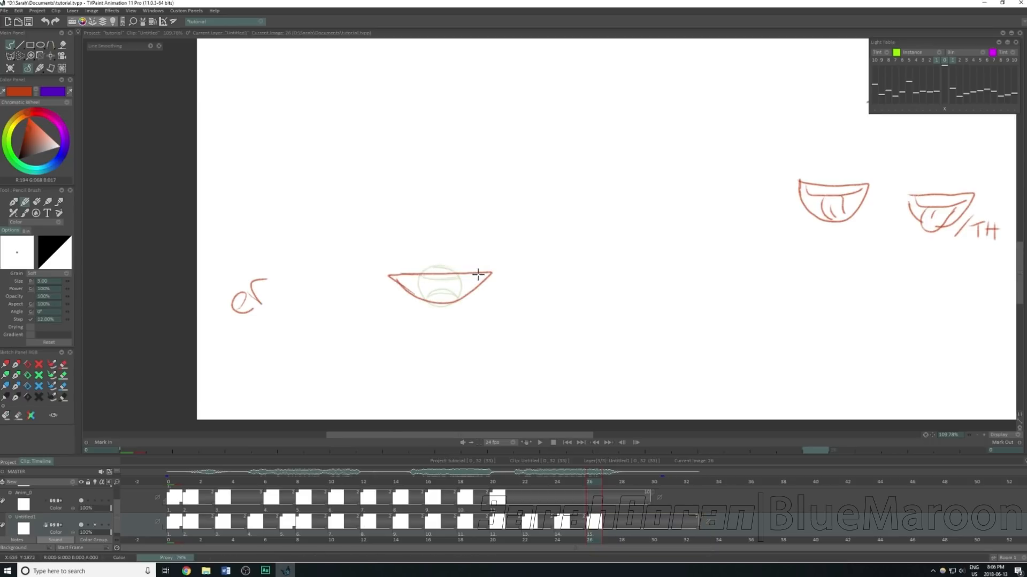
pyautogui.moveTo(478, 276)
pyautogui.mouseDown()
pyautogui.moveTo(394, 273)
pyautogui.moveTo(473, 275)
pyautogui.moveTo(462, 297)
pyautogui.moveTo(424, 298)
pyautogui.mouseUp()
# Step: Add a drawing at frame 28 of Untitled1 and draw a wider, shallow smiling mouth outline to end the dialogue
pyautogui.moveTo(591, 483); pyautogui.dragTo(621, 483)
pyautogui.doubleClick(623, 515)
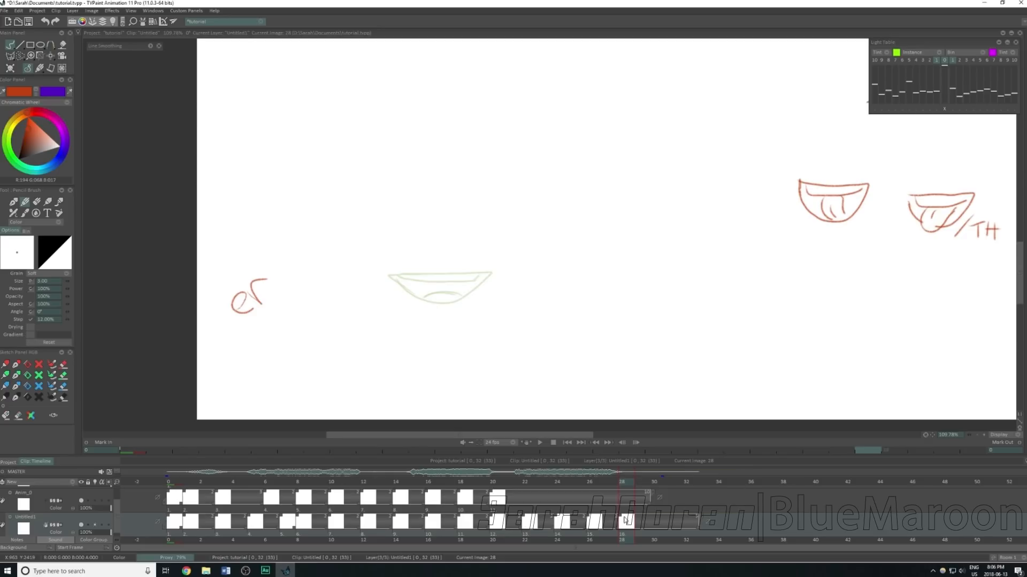
pyautogui.moveTo(384, 275)
pyautogui.mouseDown()
pyautogui.moveTo(506, 274)
pyautogui.moveTo(424, 293)
pyautogui.moveTo(388, 276)
pyautogui.moveTo(462, 273)
pyautogui.moveTo(479, 288)
pyautogui.moveTo(385, 276)
pyautogui.mouseUp()
pyautogui.hotkey('ctrl', 'z')
pyautogui.hotkey('ctrl', 'z')
pyautogui.moveTo(500, 272)
pyautogui.mouseDown()
pyautogui.moveTo(467, 291)
pyautogui.moveTo(375, 275)
pyautogui.mouseUp()
# Step: Return to frame 0 and play the lip-sync animation several times to check it against the dialogue
pyautogui.moveTo(646, 486); pyautogui.dragTo(163, 498)
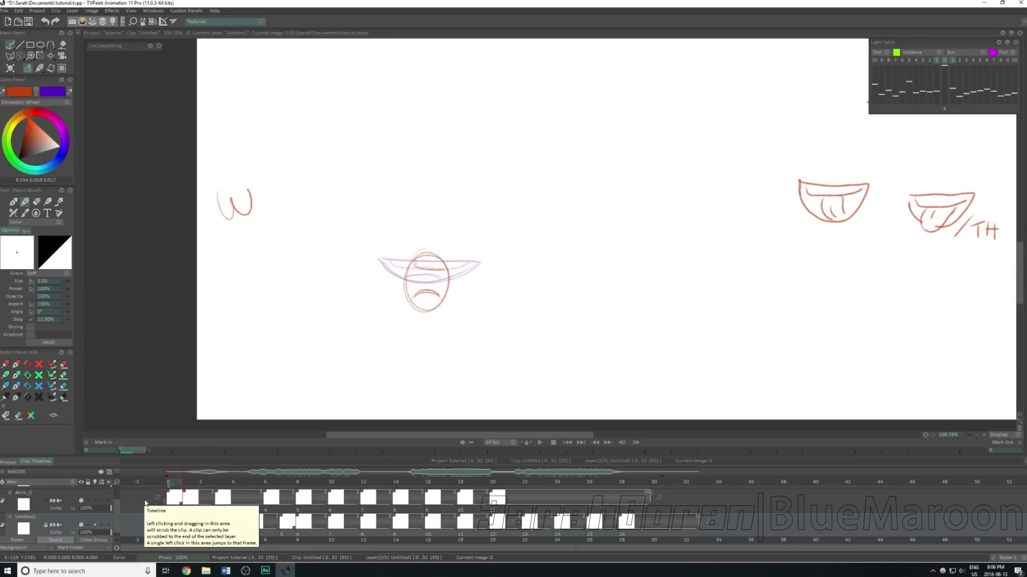
pyautogui.moveTo(374, 276); pyautogui.dragTo(387, 274)
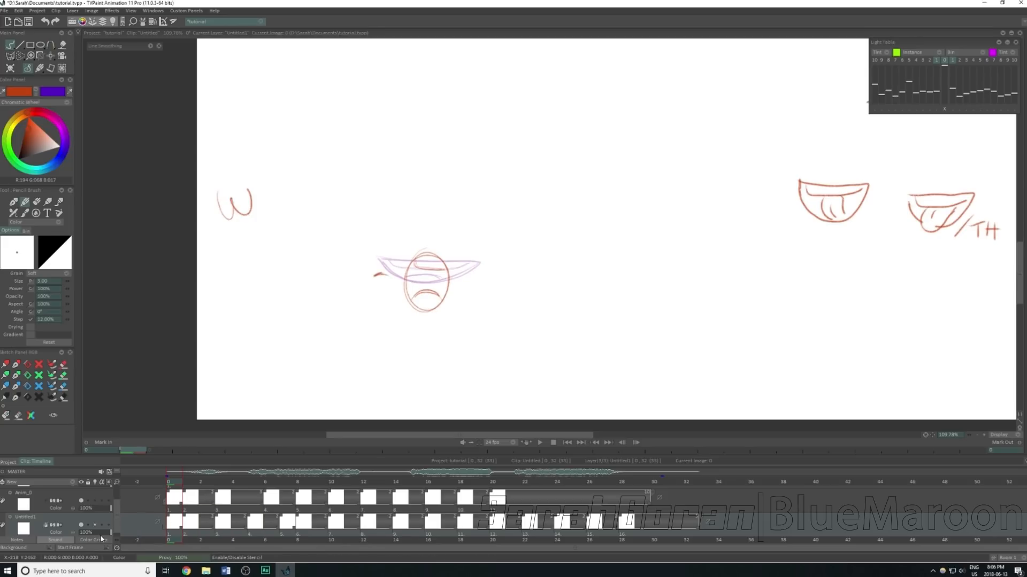
pyautogui.press('space')
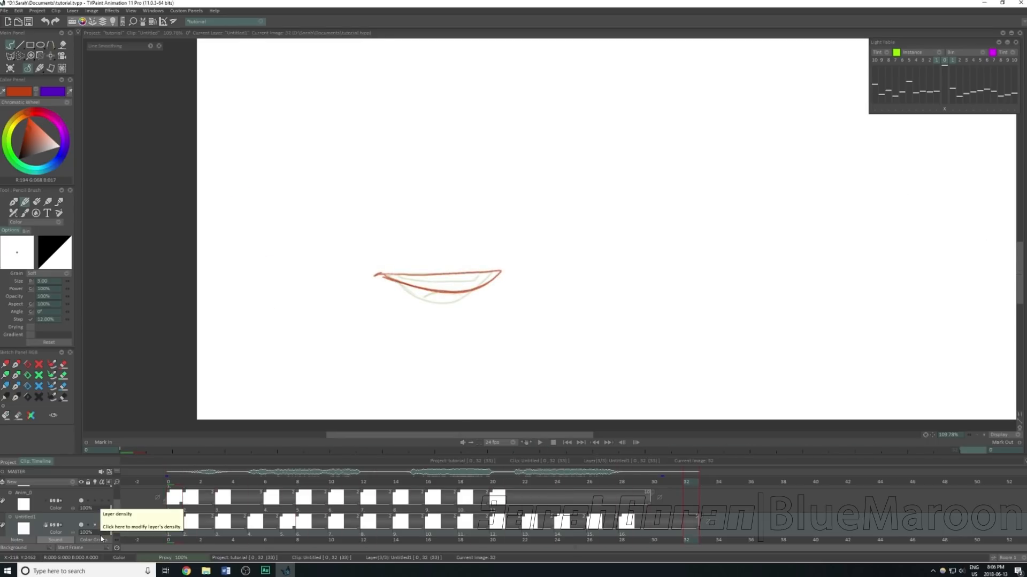
pyautogui.click(540, 443)
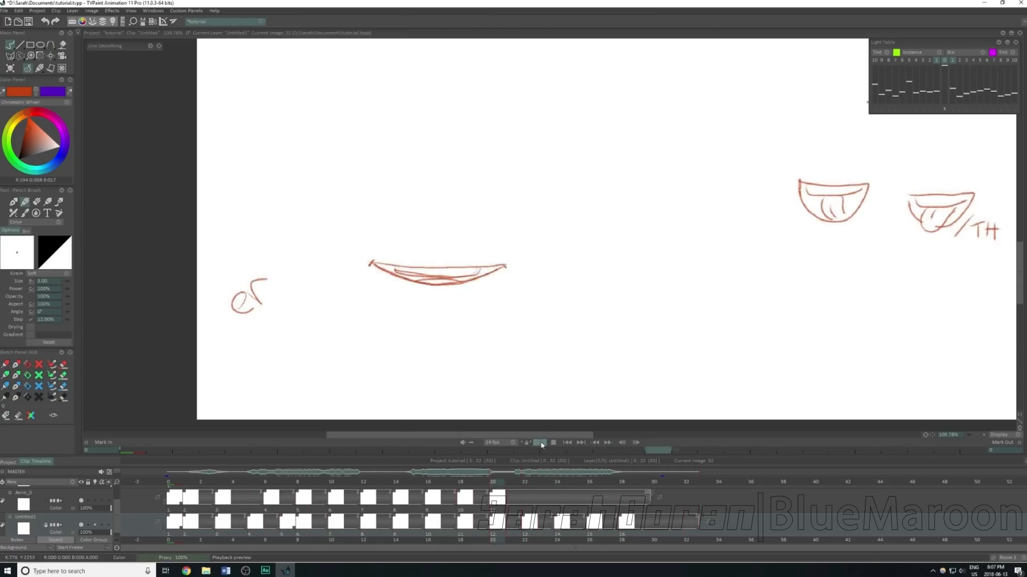
pyautogui.click(541, 444)
pyautogui.click(540, 443)
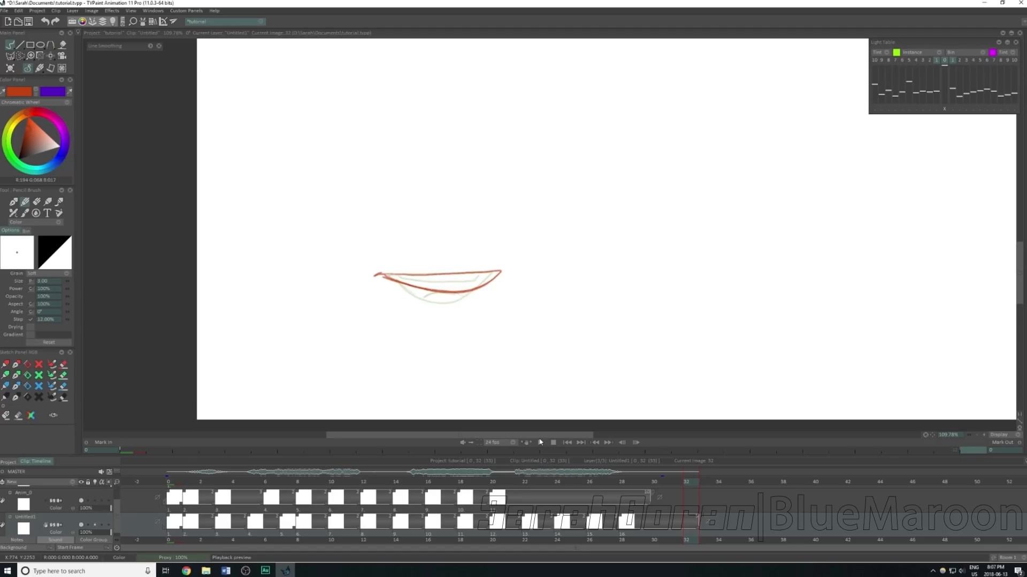
# Step: Scrub through the early mouth drawings back to frame 0 and examine the mouth-shape reference chart
pyautogui.moveTo(169, 481); pyautogui.dragTo(248, 480)
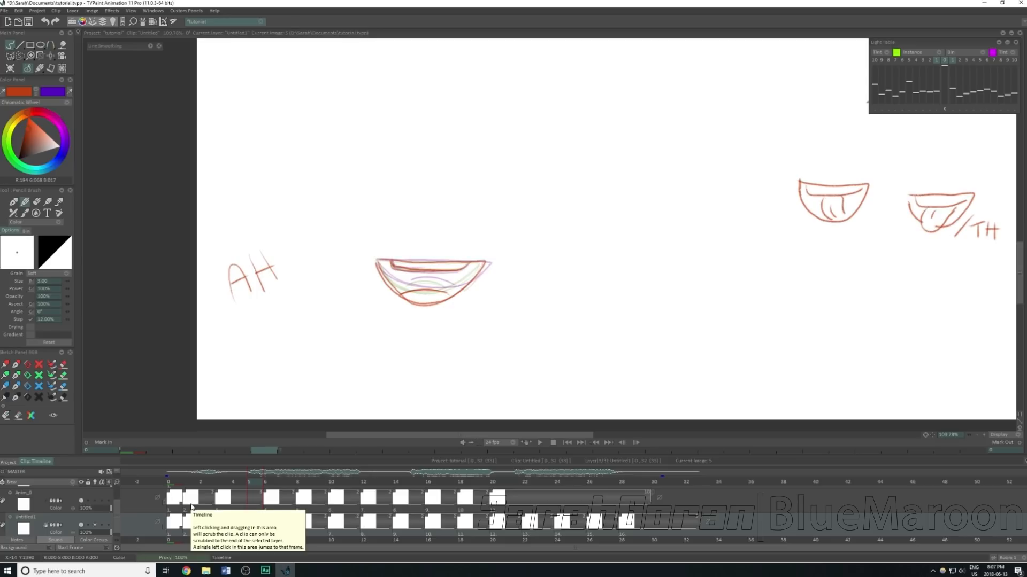
pyautogui.moveTo(350, 483); pyautogui.dragTo(171, 525)
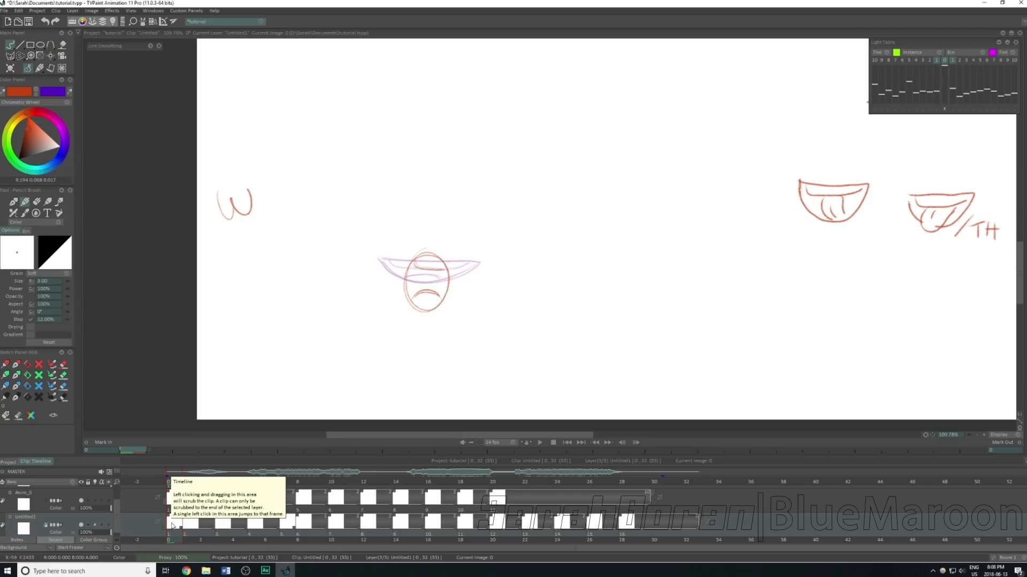
pyautogui.scroll(-5, 775, 198)
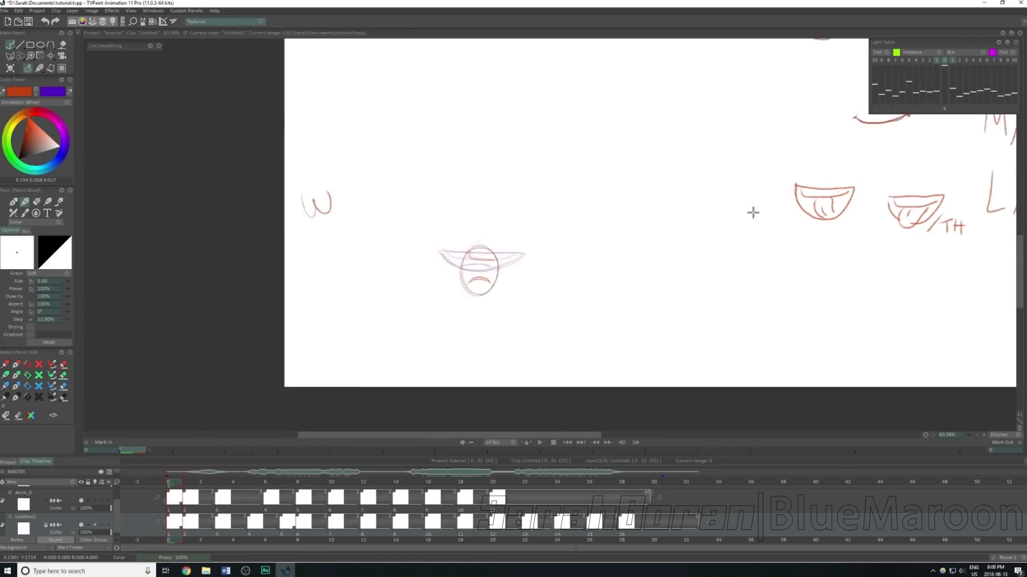
pyautogui.moveTo(776, 198); pyautogui.dragTo(511, 350)
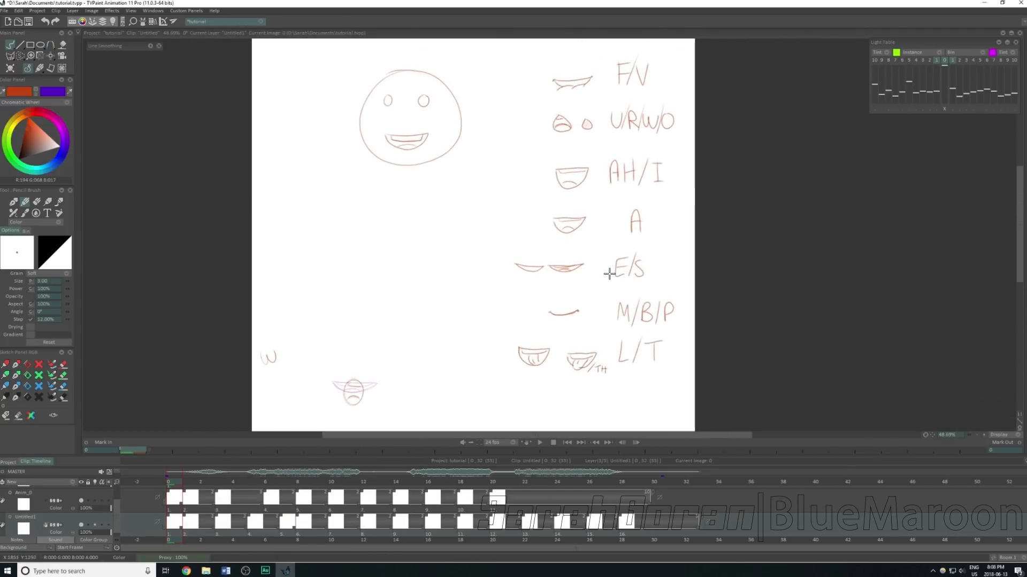